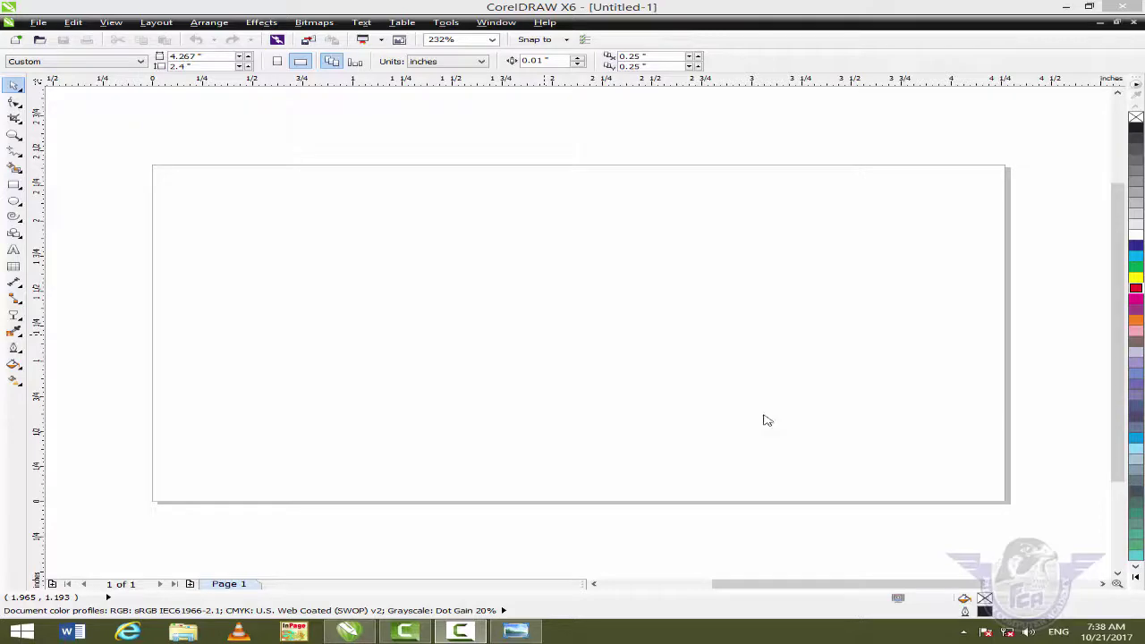
Draw a wide, flat rectangle about 1.52 by 0.23 inches near the middle of the page.
{"action": "left_click", "coordinate": [15, 186]}
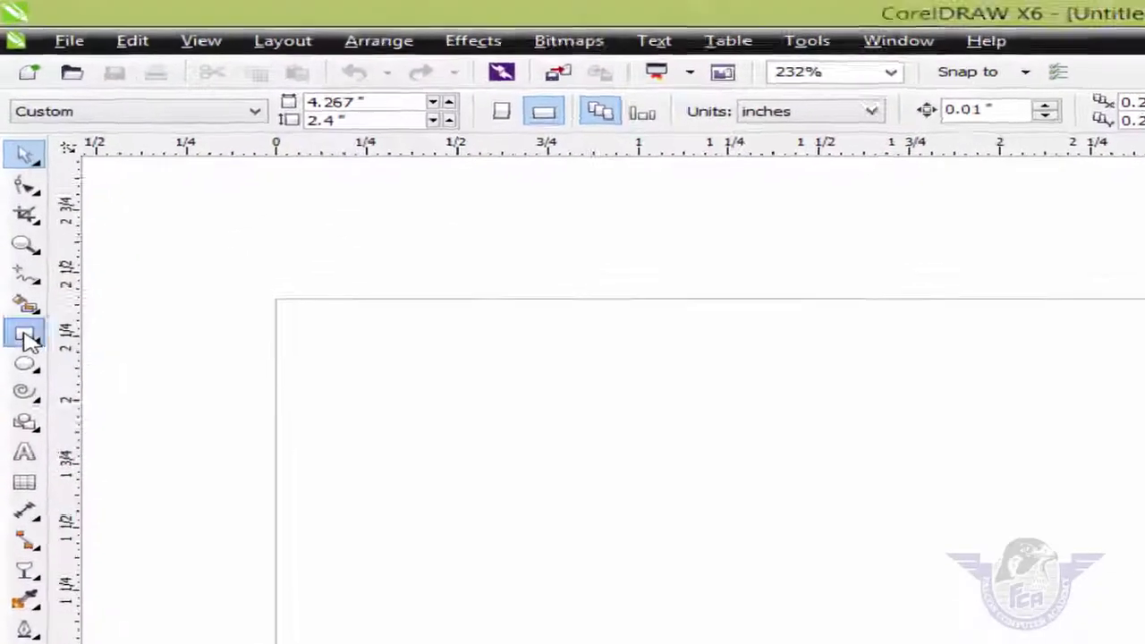
{"action": "mouse_move", "coordinate": [535, 426]}
{"action": "left_mouse_down"}
{"action": "mouse_move", "coordinate": [638, 481]}
{"action": "mouse_move", "coordinate": [956, 494]}
{"action": "mouse_move", "coordinate": [1042, 480]}
{"action": "mouse_move", "coordinate": [998, 473]}
{"action": "left_mouse_up"}
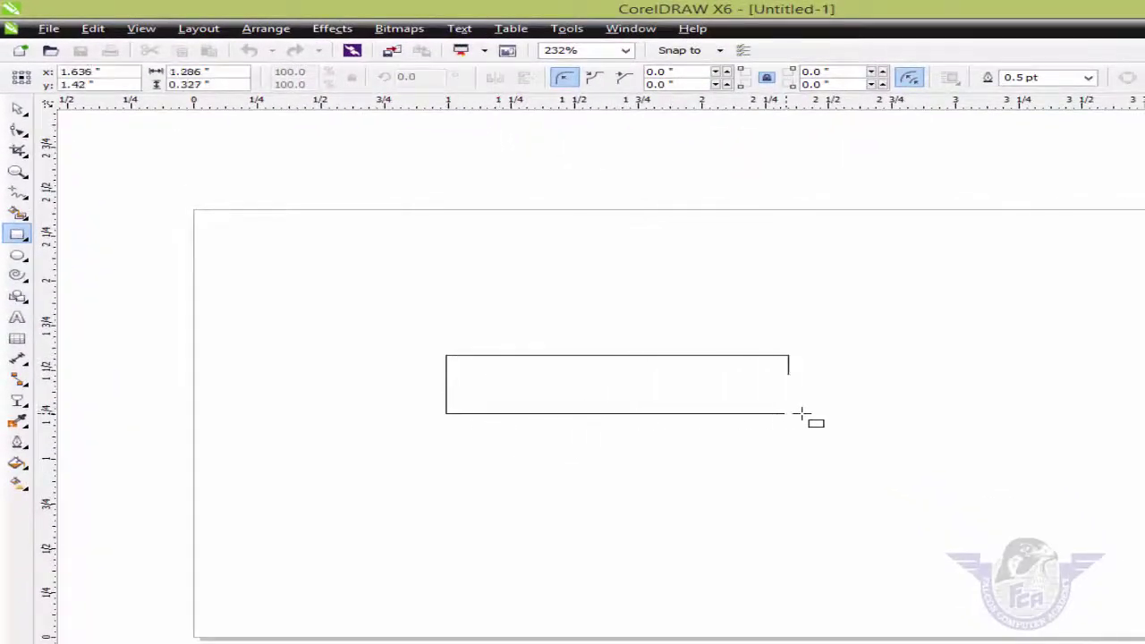
{"action": "left_click_drag", "start_coordinate": [834, 397], "coordinate": [833, 396]}
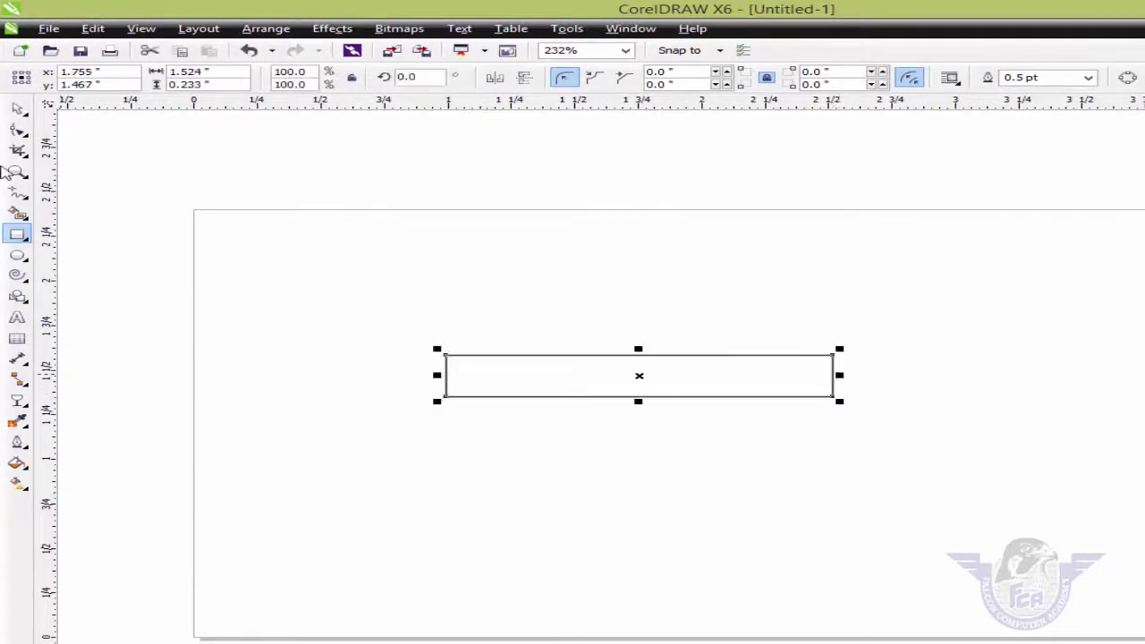
Convert the rectangle to curves and delete its lower-right corner node to leave a long tapering triangle.
{"action": "left_click", "coordinate": [18, 108]}
{"action": "key", "text": "z"}
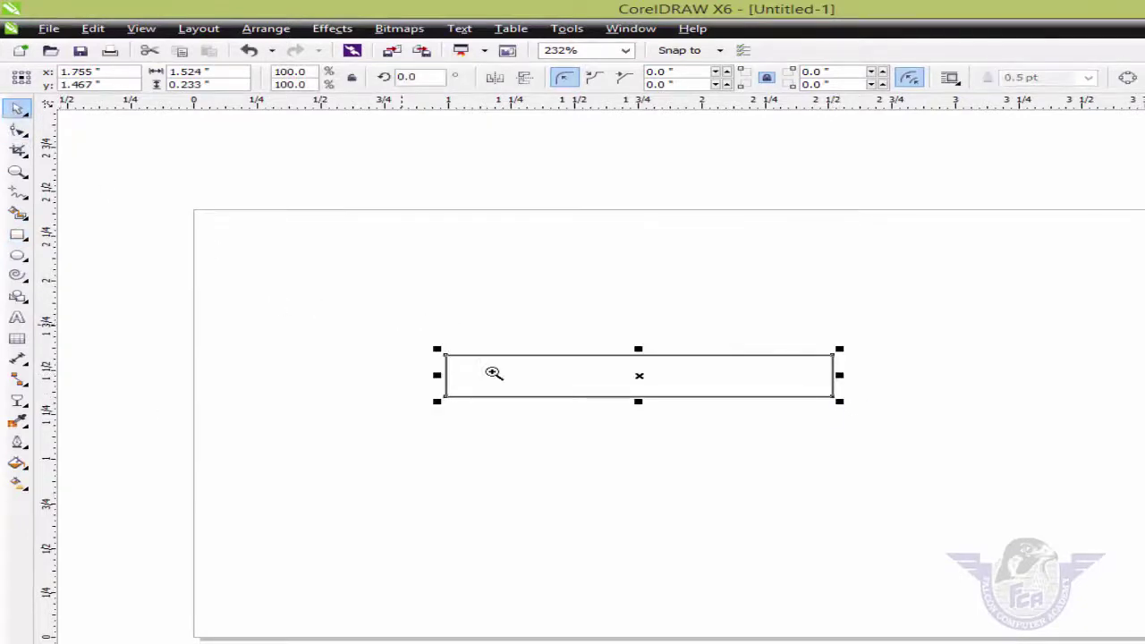
{"action": "left_click_drag", "start_coordinate": [401, 324], "coordinate": [874, 453]}
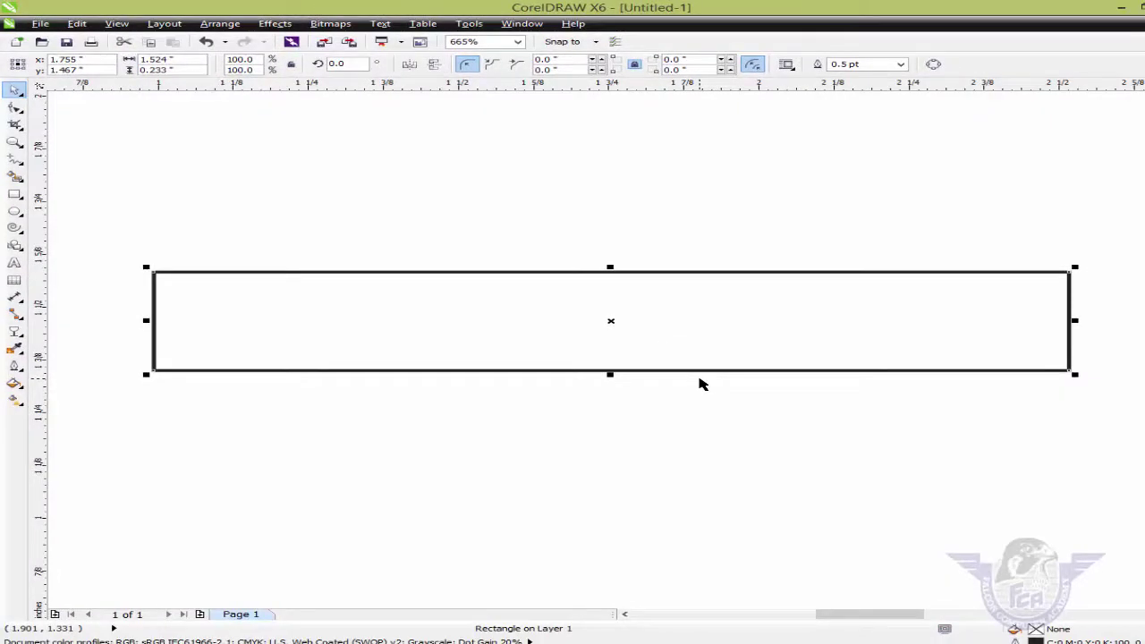
{"action": "right_click", "coordinate": [624, 368]}
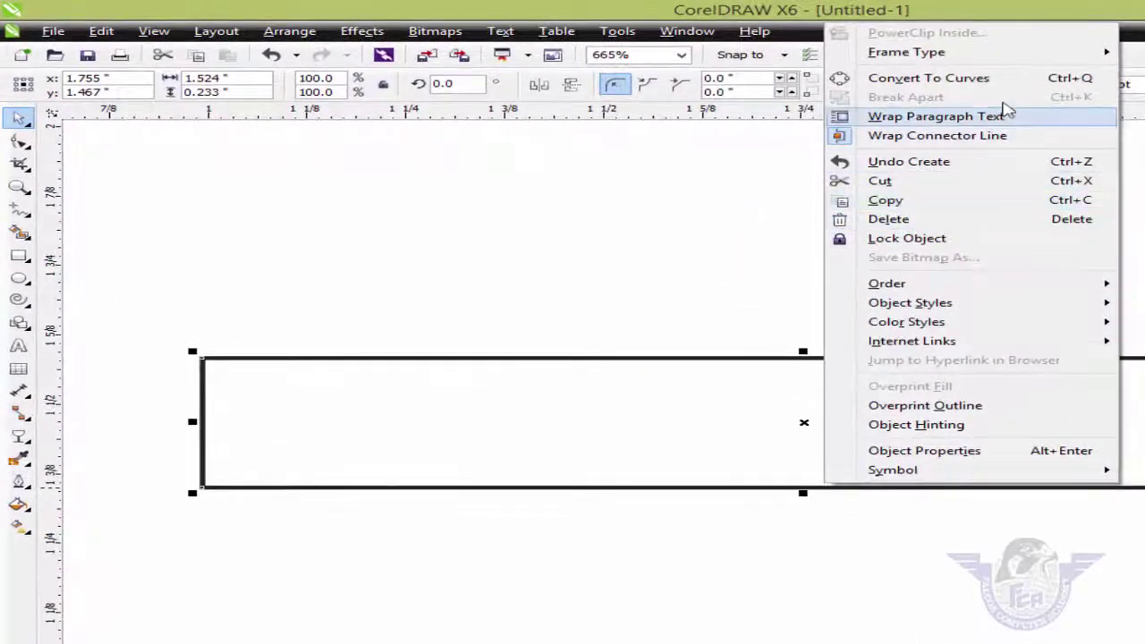
{"action": "left_click", "coordinate": [1090, 81]}
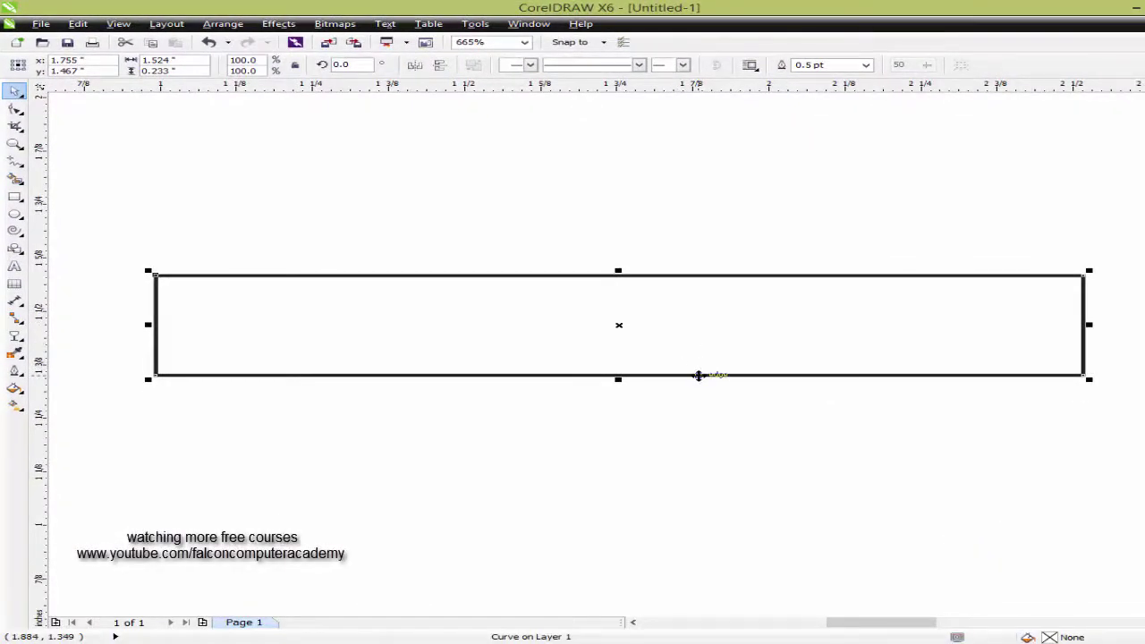
{"action": "key", "text": "F10"}
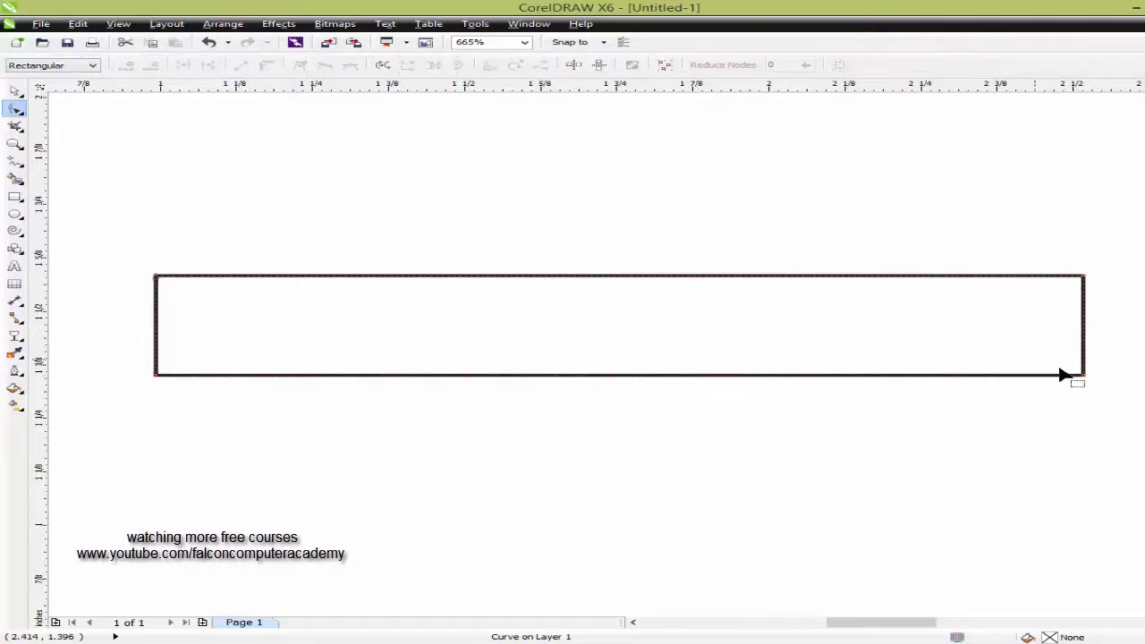
{"action": "left_click_drag", "start_coordinate": [1083, 380], "coordinate": [1114, 414]}
{"action": "key", "text": "Delete"}
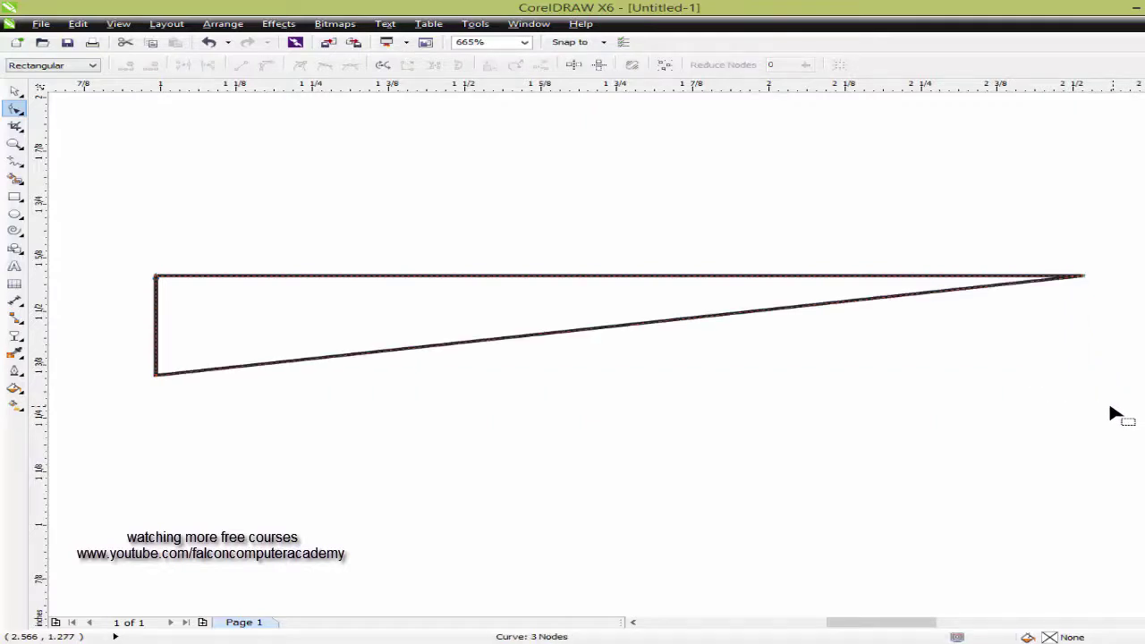
Convert the triangle's top edge to a curve and bend it upward into an arch peaking left of centre.
{"action": "left_click", "coordinate": [272, 280]}
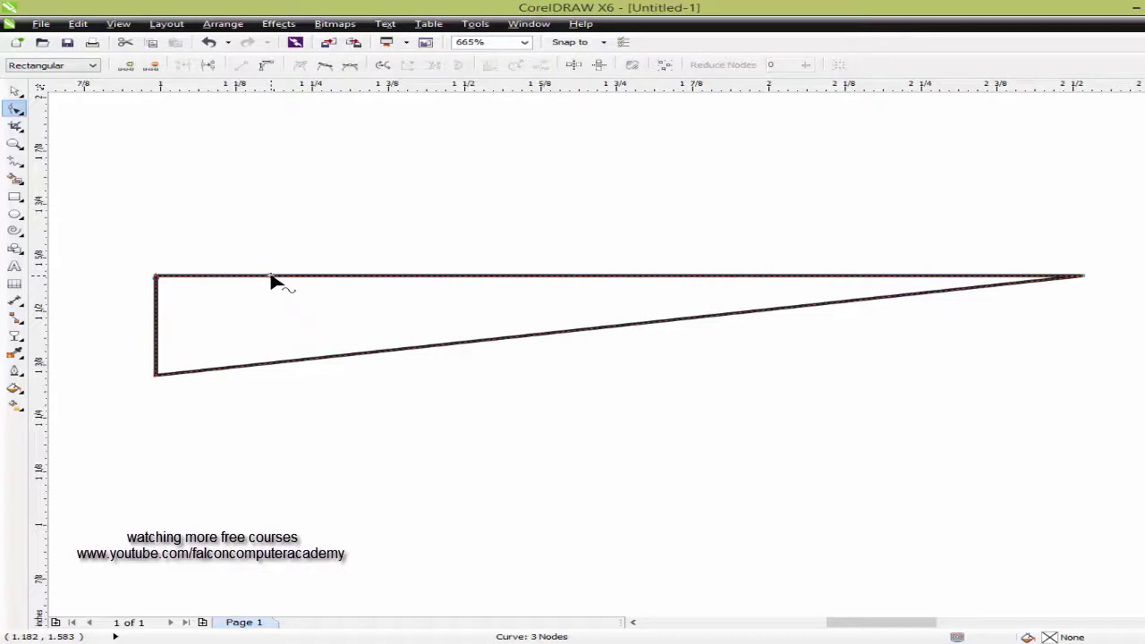
{"action": "right_click", "coordinate": [272, 280]}
{"action": "left_click", "coordinate": [331, 337]}
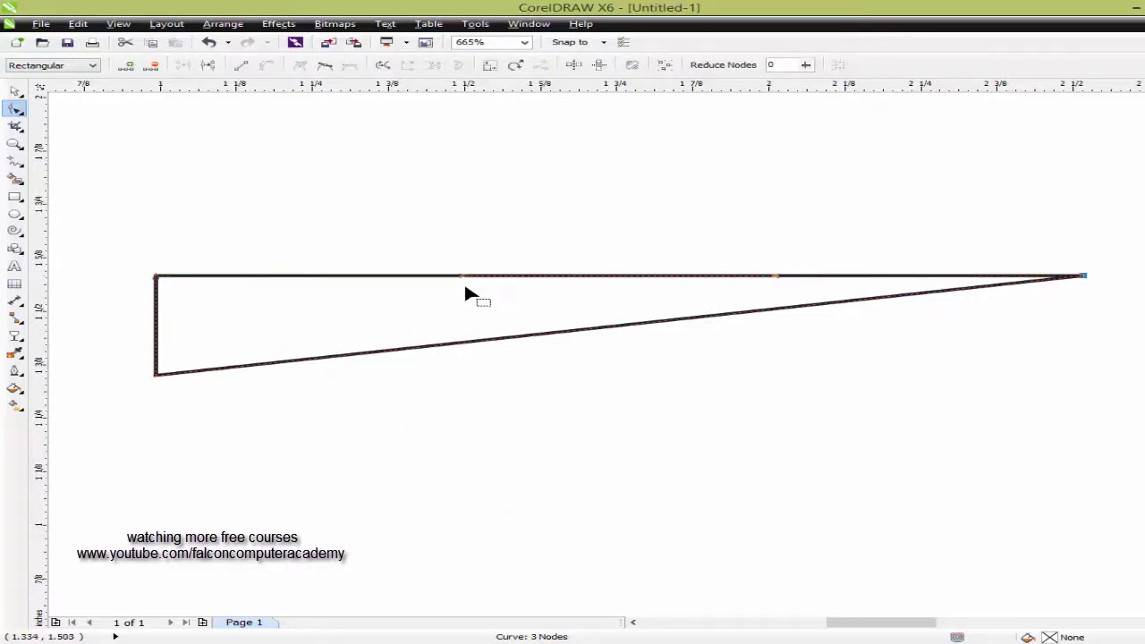
{"action": "left_click_drag", "start_coordinate": [459, 282], "coordinate": [451, 170]}
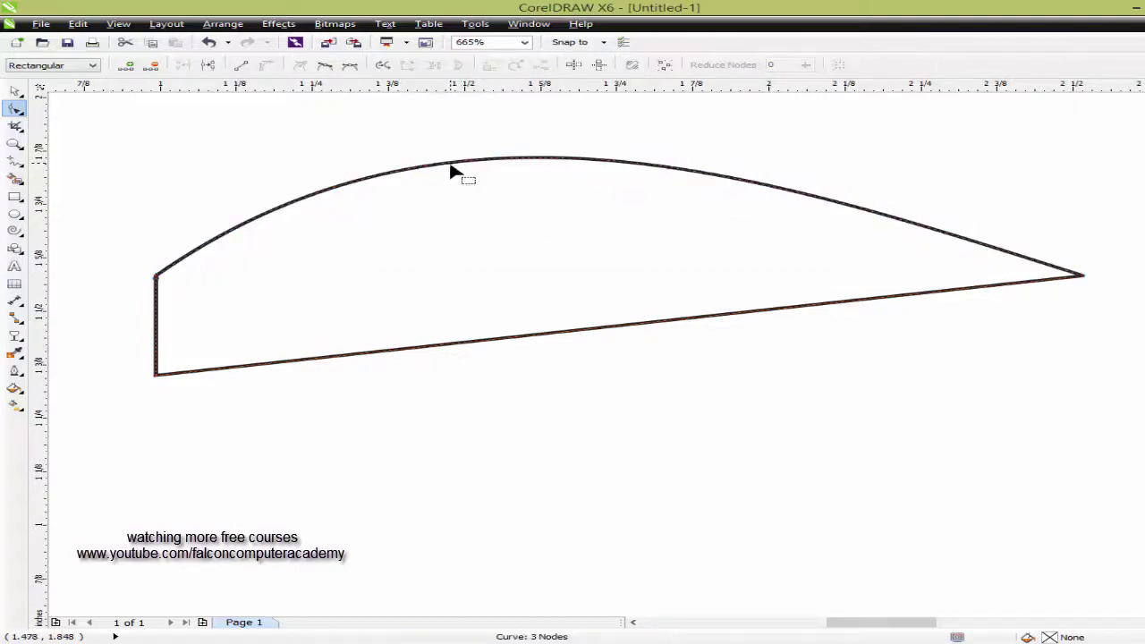
Convert the slanted lower edge to a curve and bend it upward to follow the top arch, forming a tapering swoosh.
{"action": "right_click", "coordinate": [628, 328]}
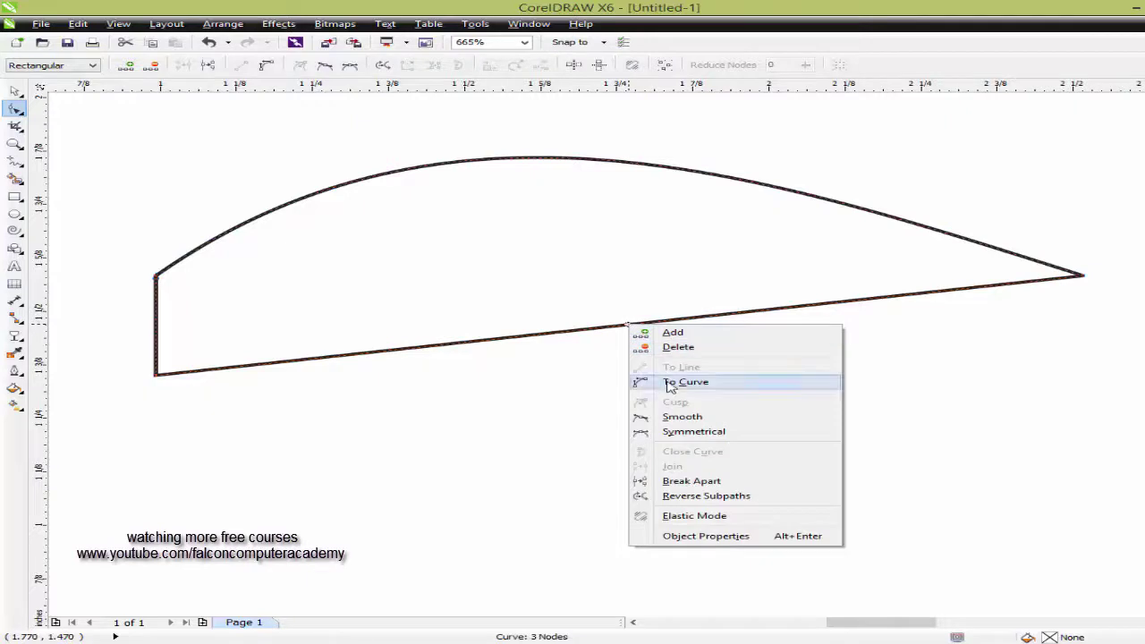
{"action": "left_click", "coordinate": [670, 380]}
{"action": "left_click_drag", "start_coordinate": [569, 331], "coordinate": [494, 236]}
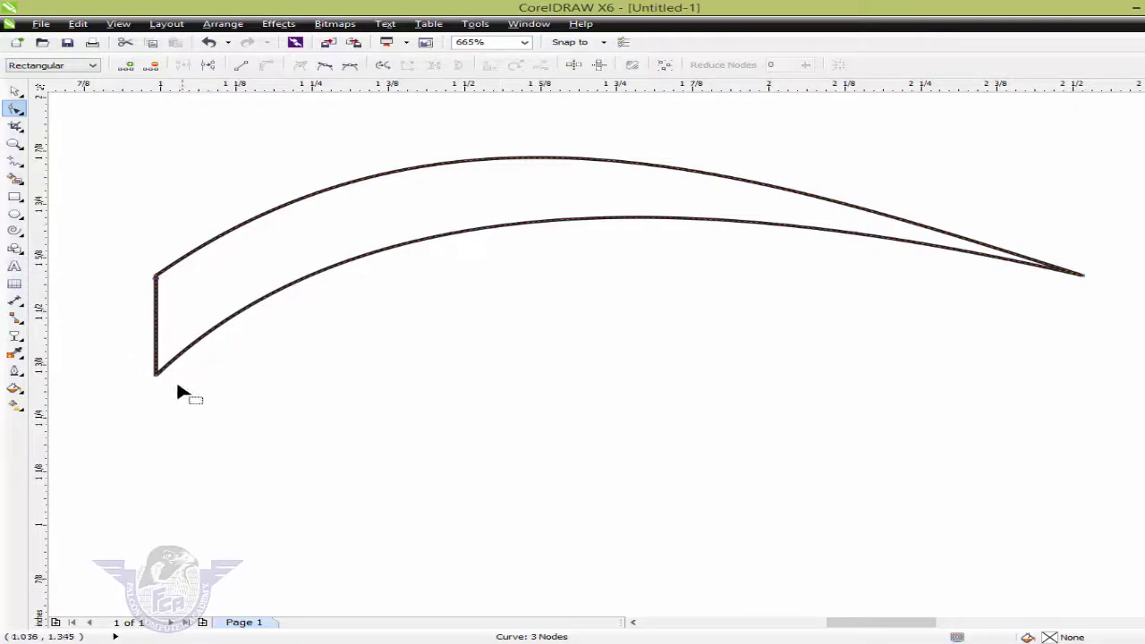
Apply a linear interactive fill along the swoosh, running from yellow at the wide end to red at the tip.
{"action": "left_click", "coordinate": [15, 91]}
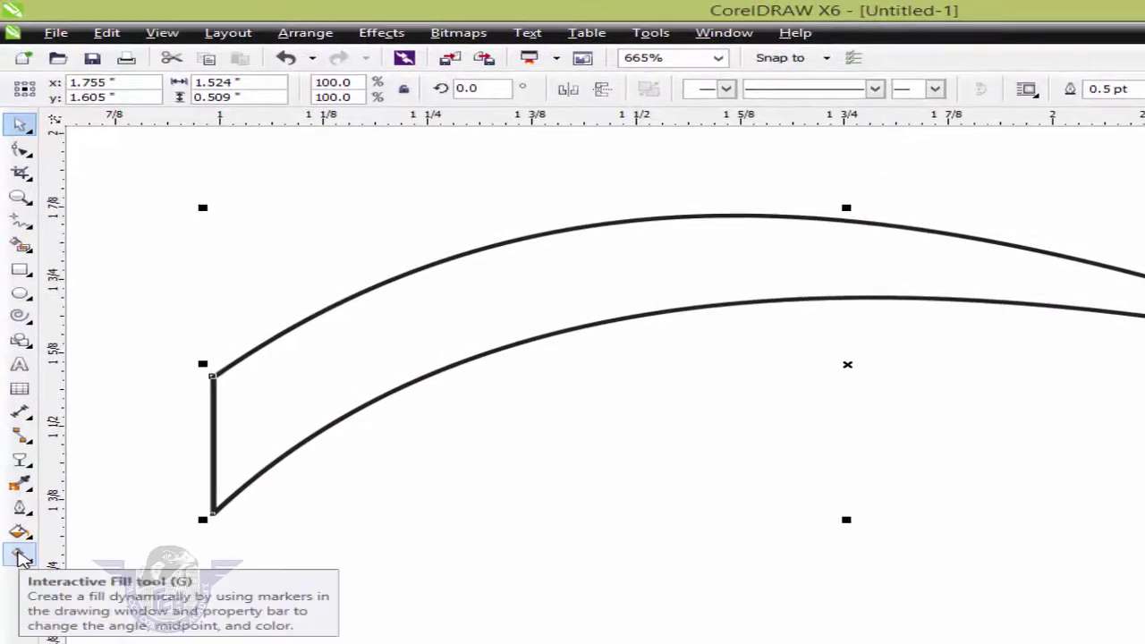
{"action": "left_click", "coordinate": [21, 556]}
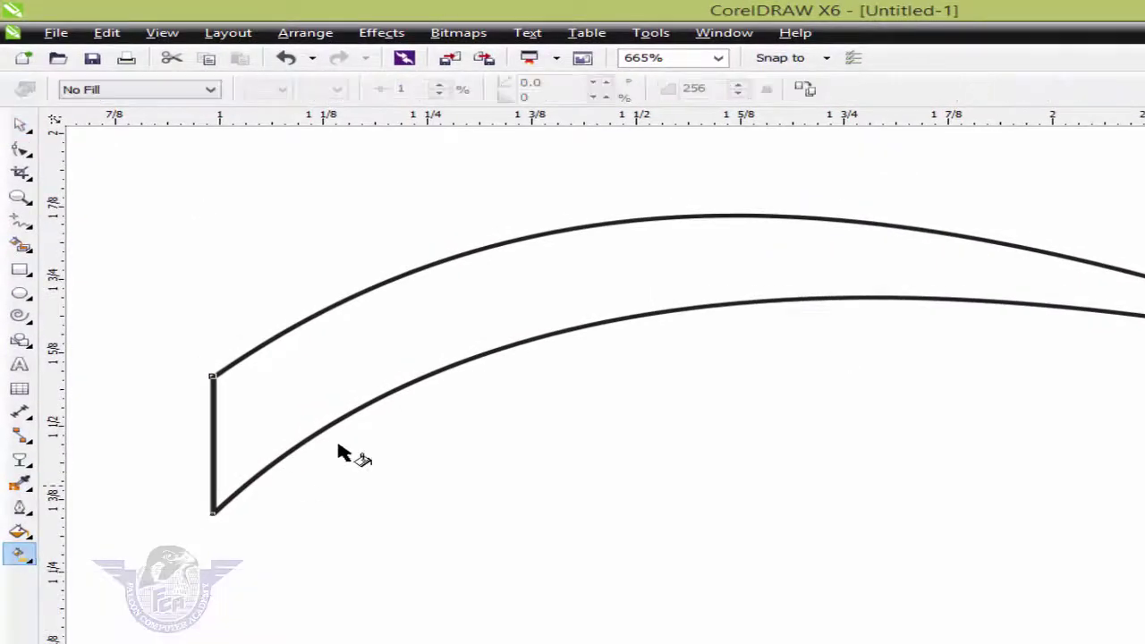
{"action": "left_click_drag", "start_coordinate": [261, 407], "coordinate": [1144, 321]}
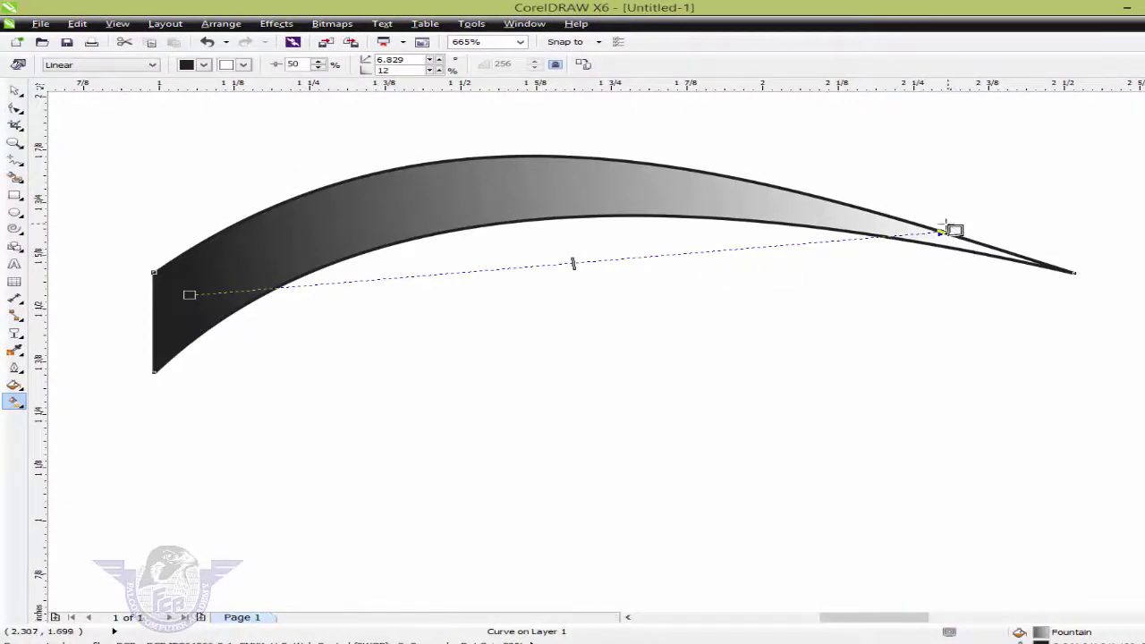
{"action": "left_click", "coordinate": [242, 64]}
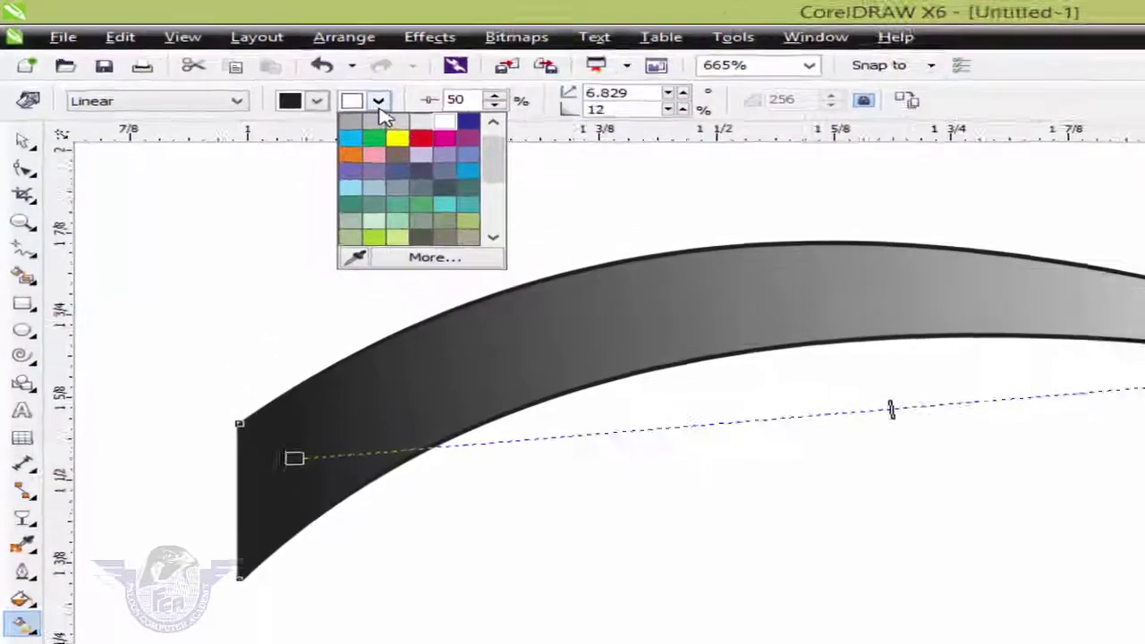
{"action": "left_click", "coordinate": [420, 137]}
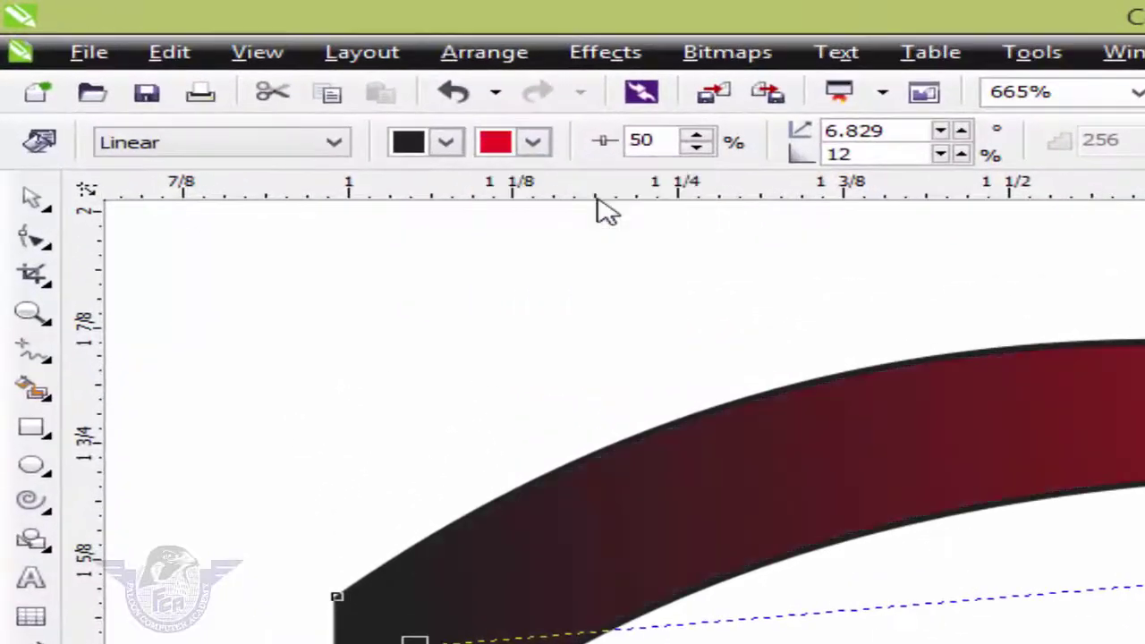
{"action": "left_click", "coordinate": [446, 143]}
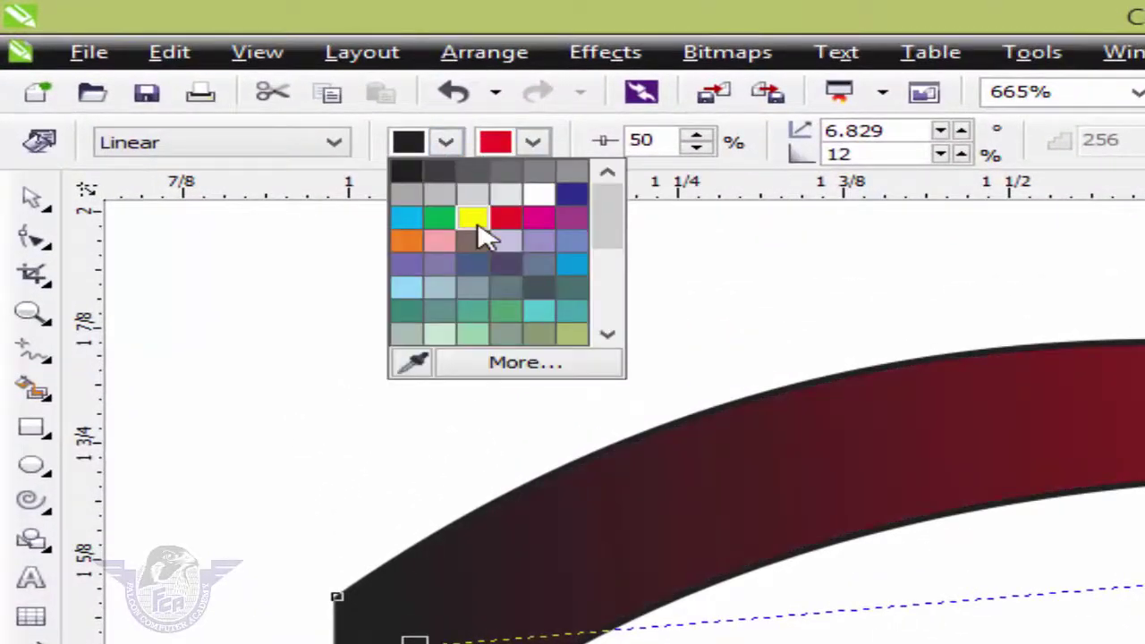
{"action": "left_click", "coordinate": [470, 217]}
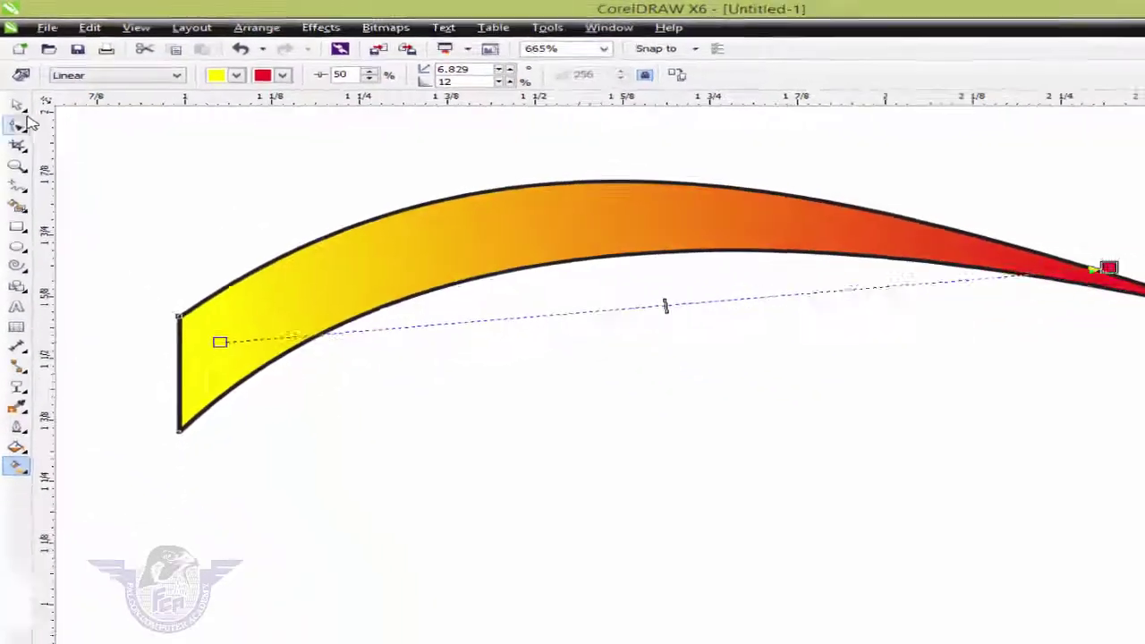
Remove the swoosh's outline and move the shape slightly down and to the right.
{"action": "left_click", "coordinate": [17, 105]}
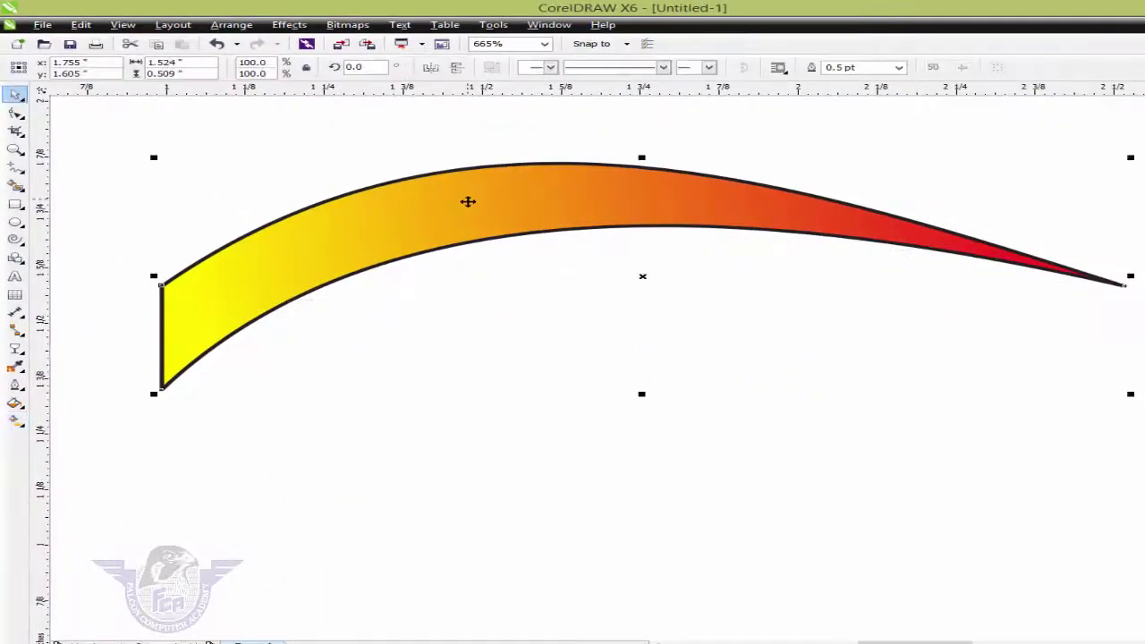
{"action": "left_click_drag", "start_coordinate": [468, 201], "coordinate": [474, 252]}
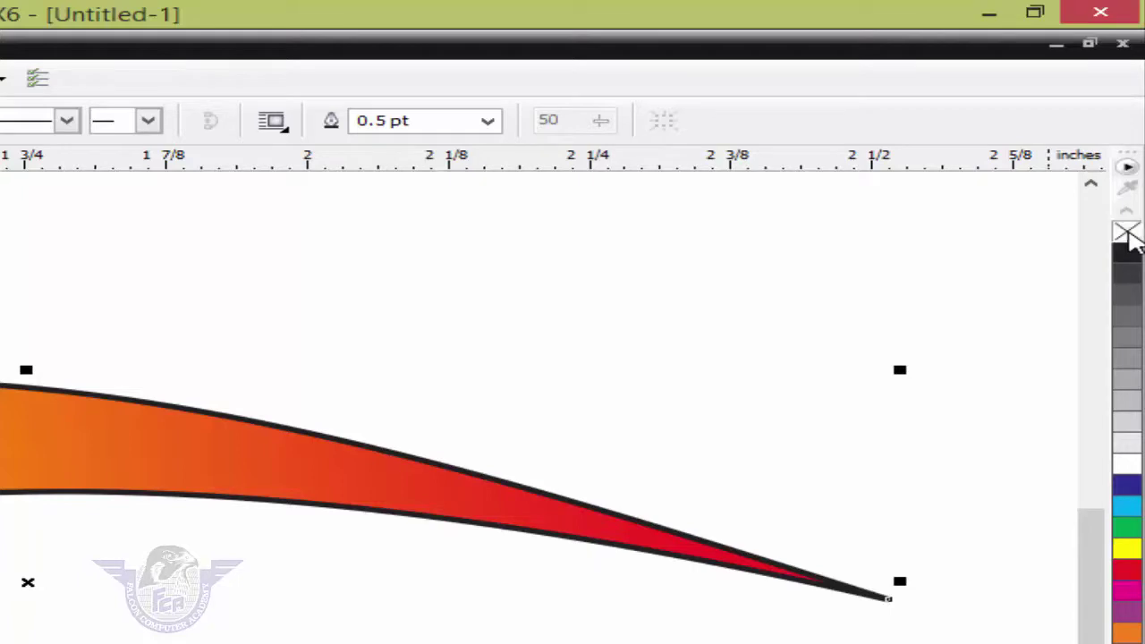
{"action": "right_click", "coordinate": [1126, 232]}
{"action": "left_click_drag", "start_coordinate": [61, 436], "coordinate": [179, 446]}
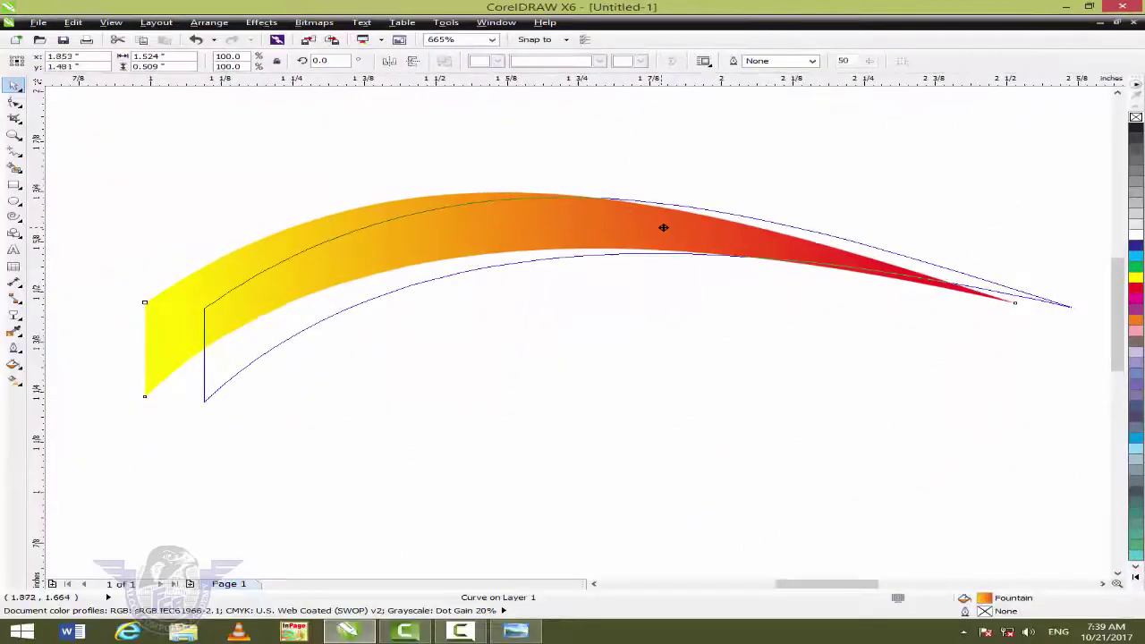
{"action": "left_click_drag", "start_coordinate": [663, 227], "coordinate": [590, 226]}
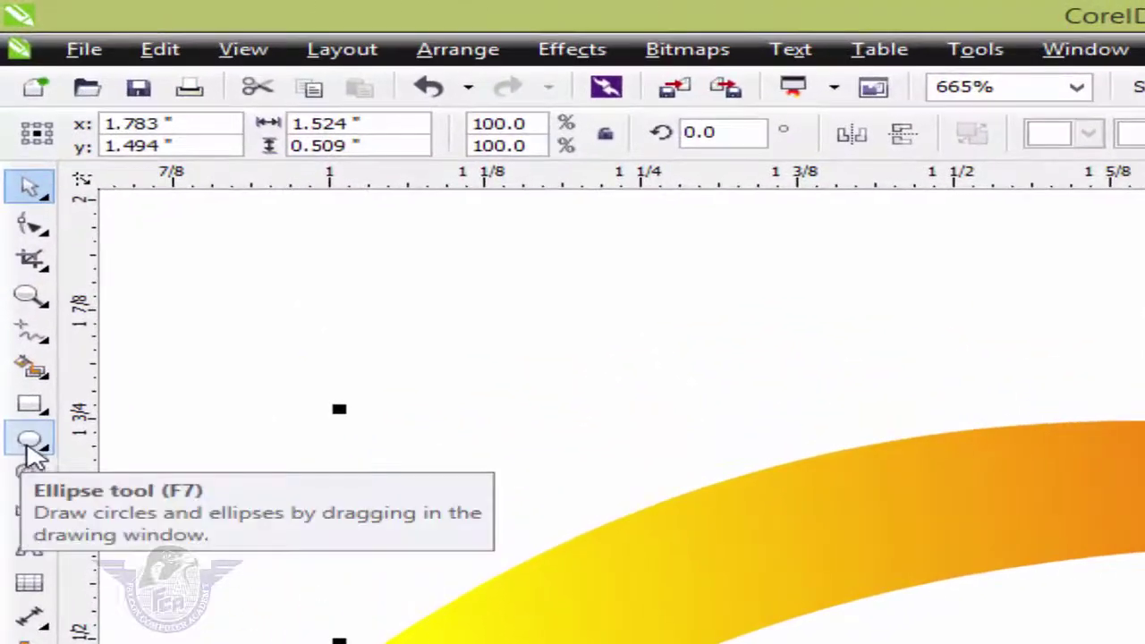
Draw an ellipse about 0.42 by 0.15 inches over the upper-left part of the swoosh.
{"action": "left_click", "coordinate": [31, 440]}
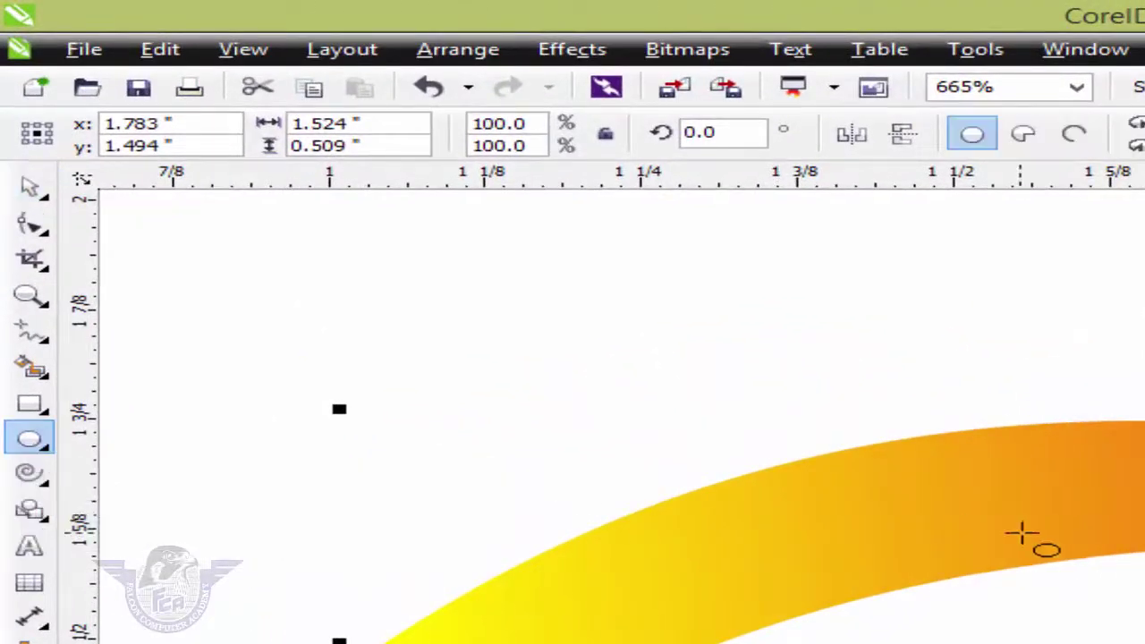
{"action": "left_click_drag", "start_coordinate": [1127, 464], "coordinate": [595, 596]}
{"action": "left_click", "coordinate": [29, 186]}
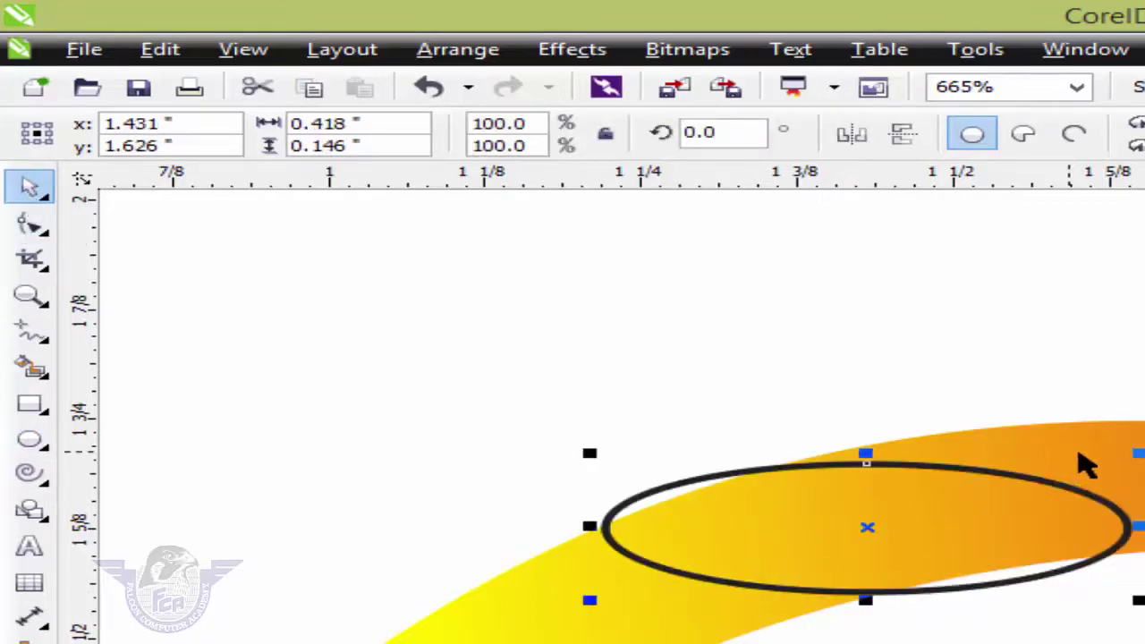
Tilt and flatten the ellipse to about 0.41 by 0.13 inches at 10.6 degrees, placing it inside the swoosh's upper arc.
{"action": "left_click", "coordinate": [1055, 524]}
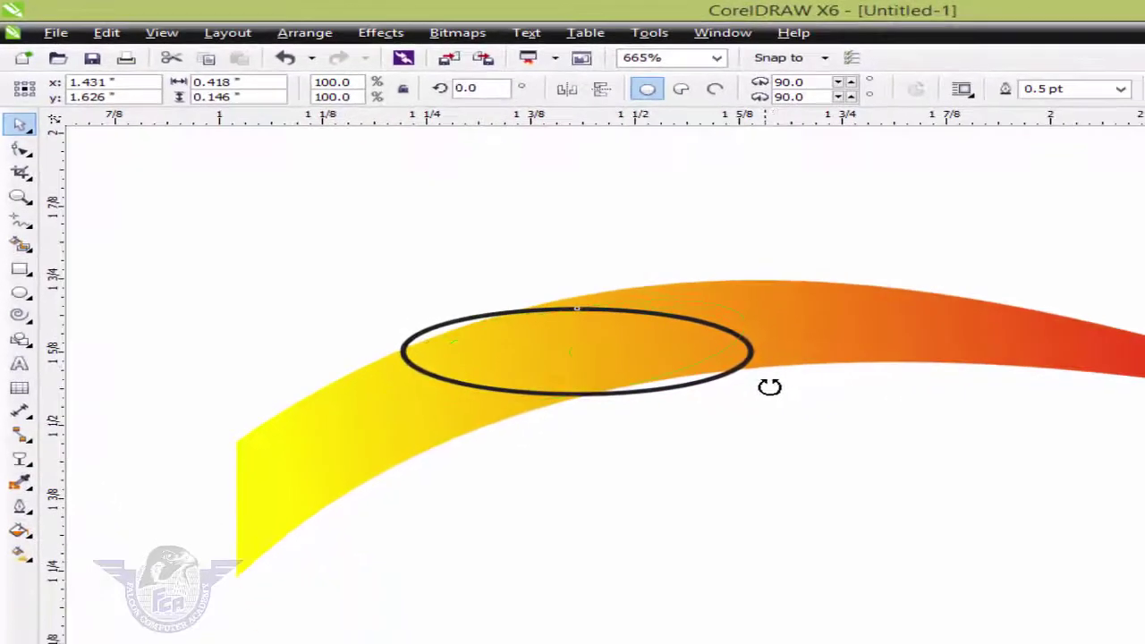
{"action": "left_click_drag", "start_coordinate": [769, 387], "coordinate": [775, 373]}
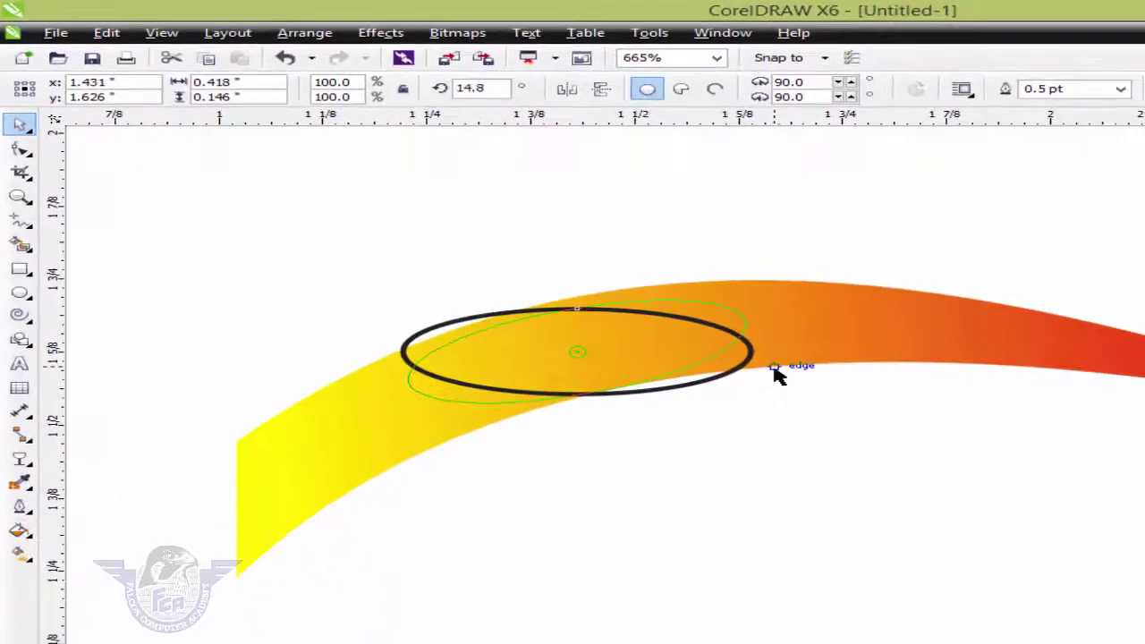
{"action": "left_click_drag", "start_coordinate": [580, 409], "coordinate": [575, 380]}
{"action": "left_click_drag", "start_coordinate": [638, 360], "coordinate": [668, 362]}
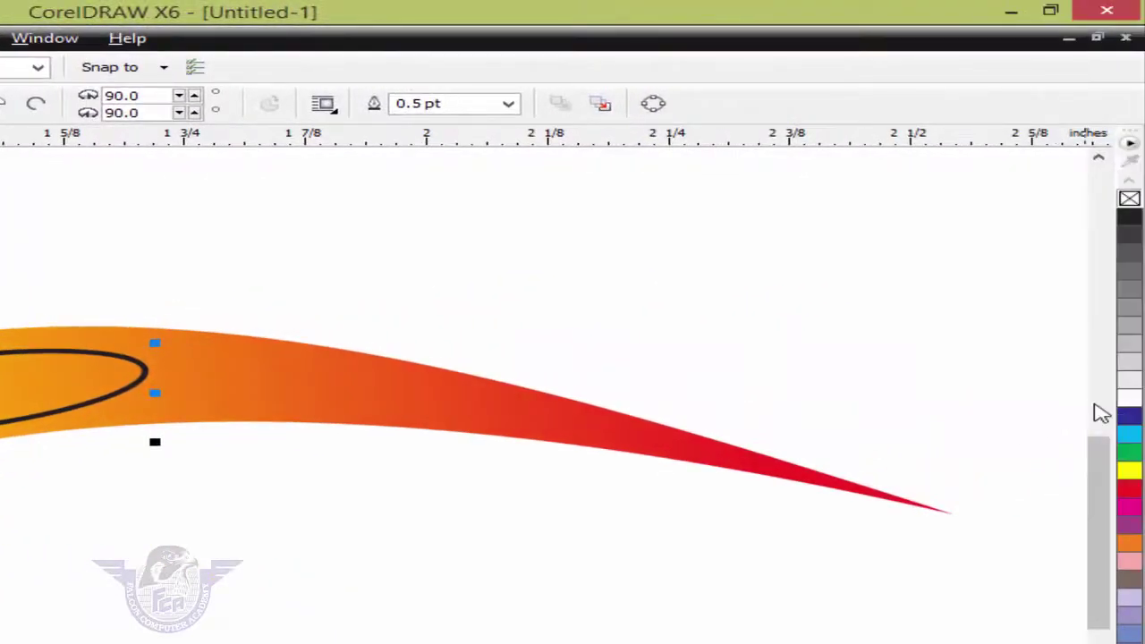
Fill the ellipse with white and remove its outline.
{"action": "left_click", "coordinate": [1125, 400]}
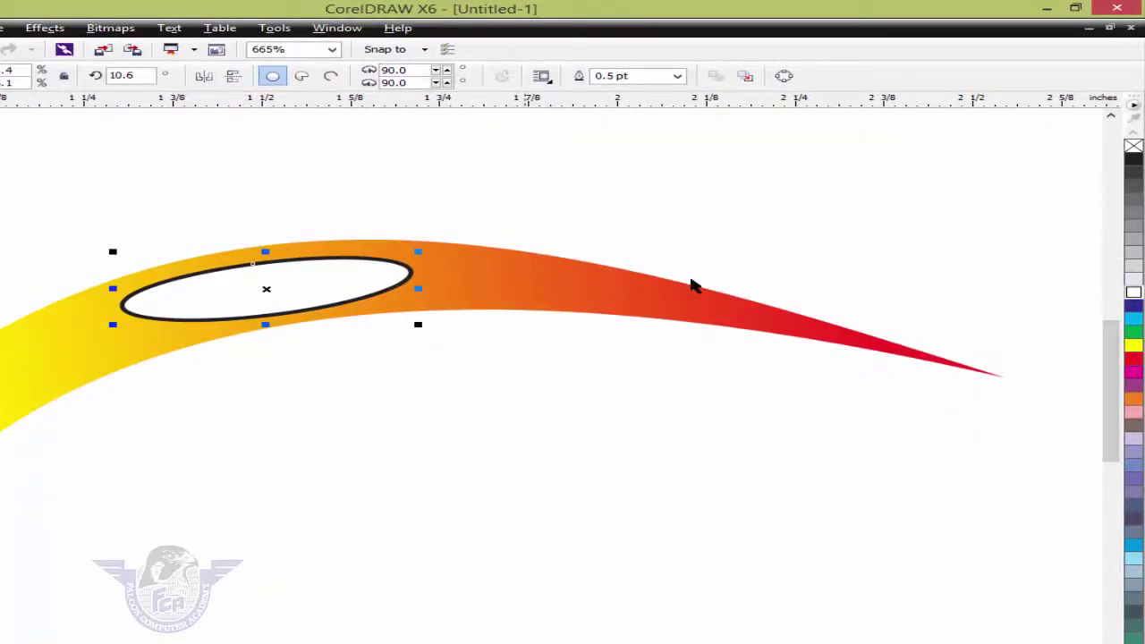
{"action": "right_click", "coordinate": [1133, 146]}
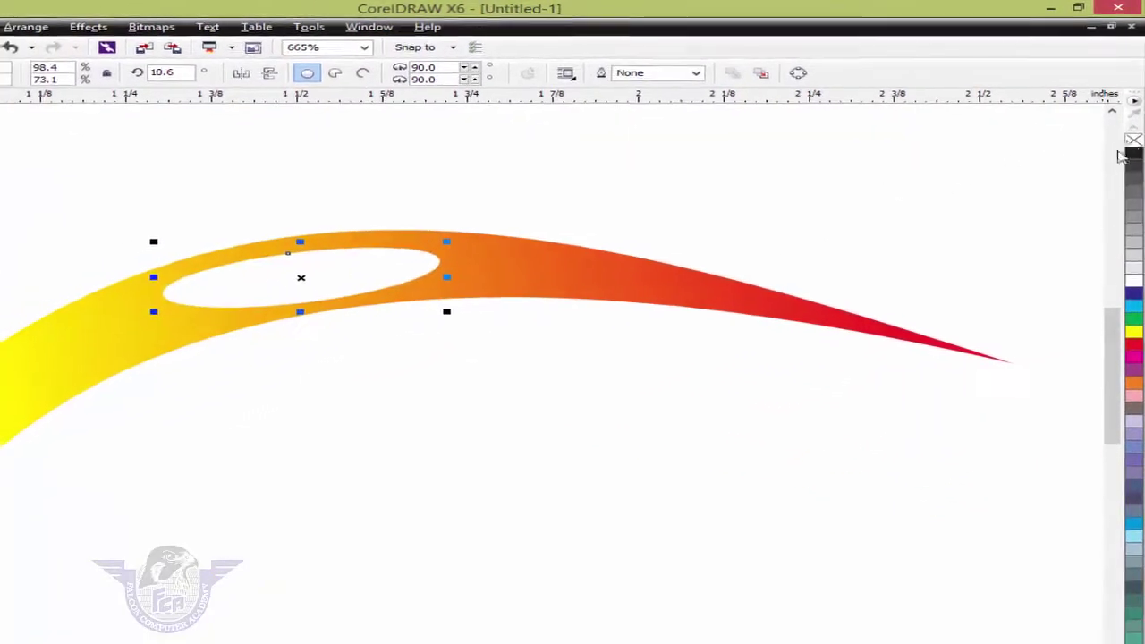
Apply a linear transparency down the white ellipse, fading toward its lower edge, with the start point moved up to the swoosh's top edge.
{"action": "key", "text": "z"}
{"action": "left_click_drag", "start_coordinate": [168, 207], "coordinate": [567, 332]}
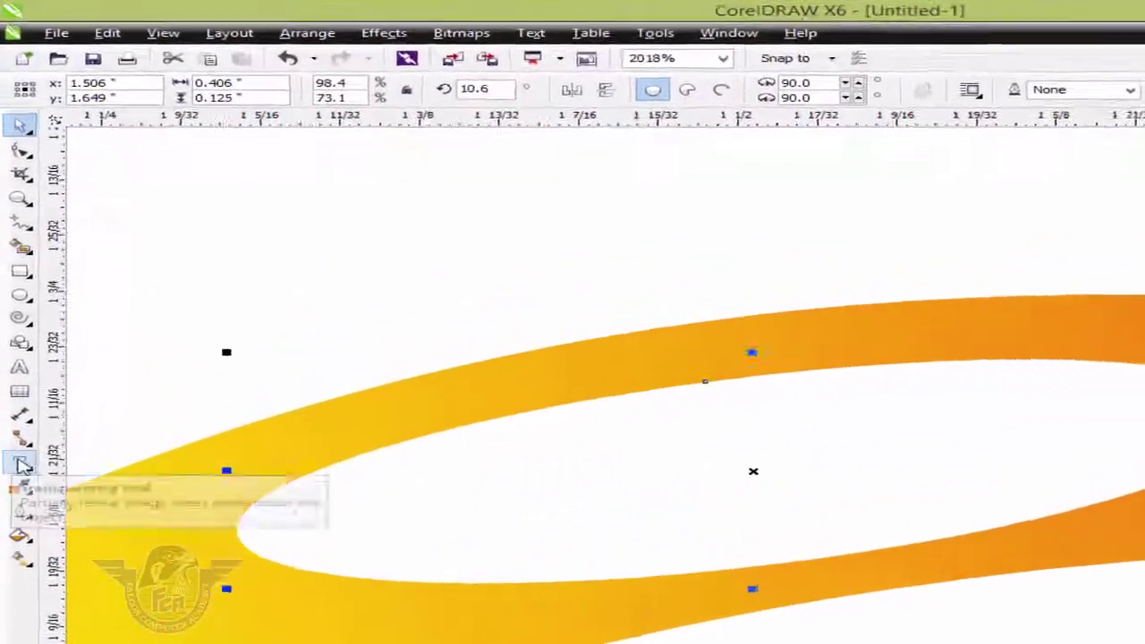
{"action": "left_click", "coordinate": [23, 463]}
{"action": "left_click_drag", "start_coordinate": [667, 424], "coordinate": [707, 579]}
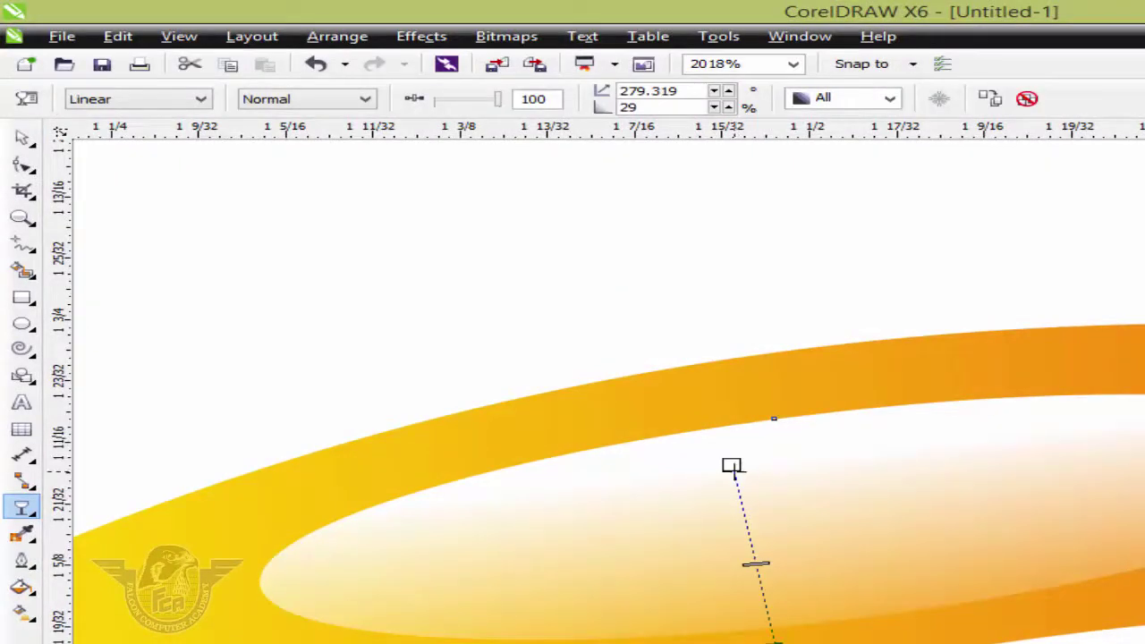
{"action": "left_click_drag", "start_coordinate": [734, 471], "coordinate": [718, 358]}
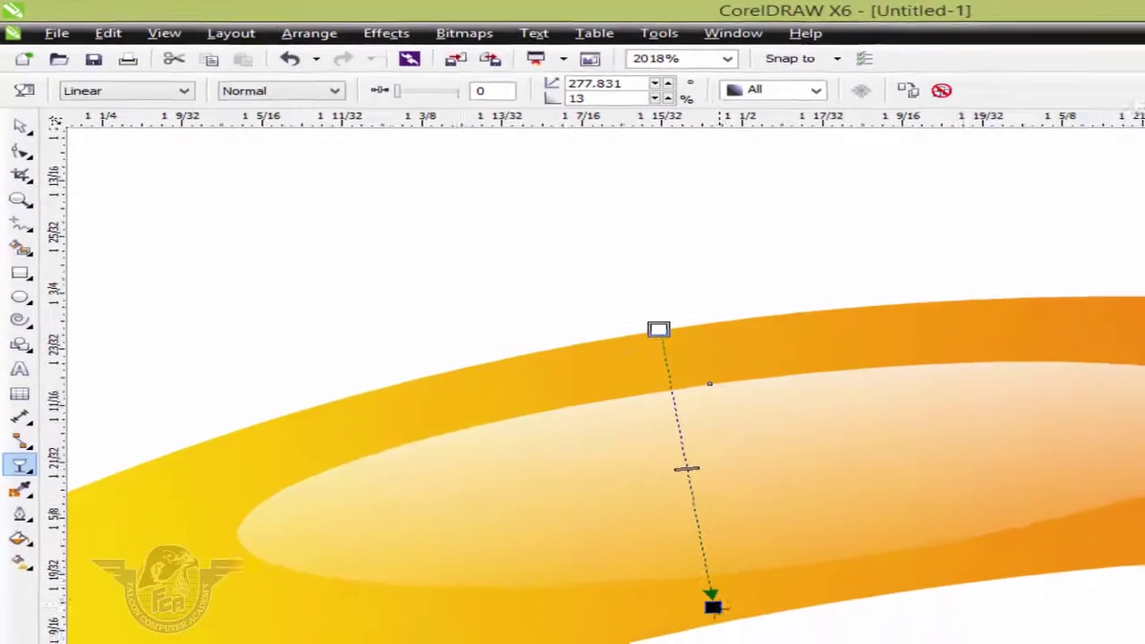
Shorten the highlight's linear transparency, raising its end point inside the swoosh and lowering its start point to just above the ellipse.
{"action": "left_click_drag", "start_coordinate": [713, 606], "coordinate": [650, 486]}
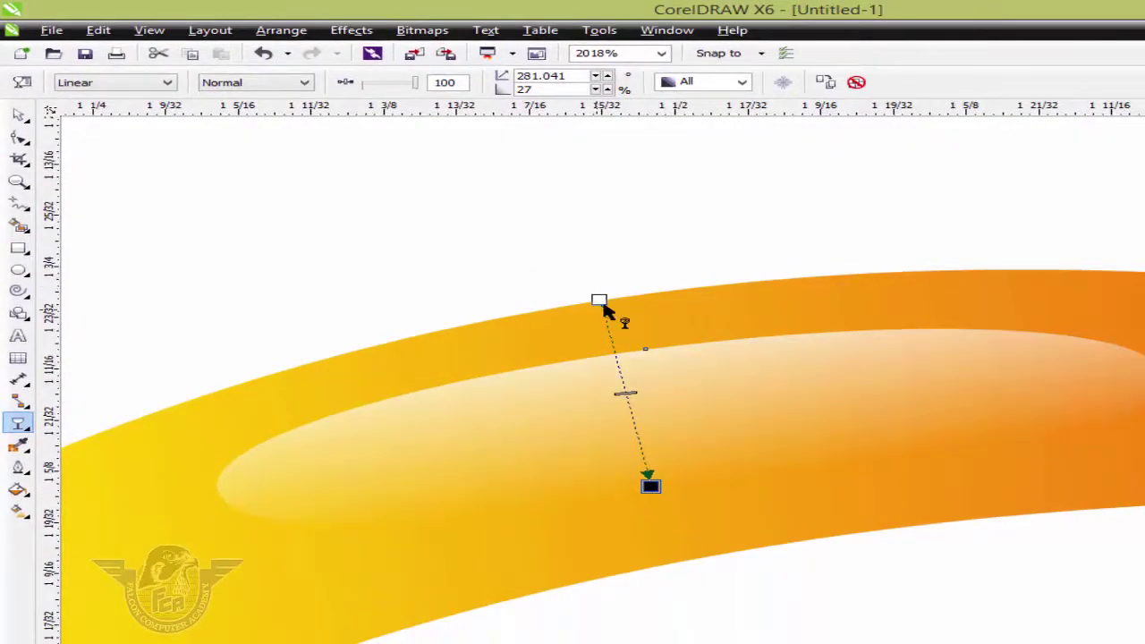
{"action": "left_click_drag", "start_coordinate": [601, 301], "coordinate": [605, 333]}
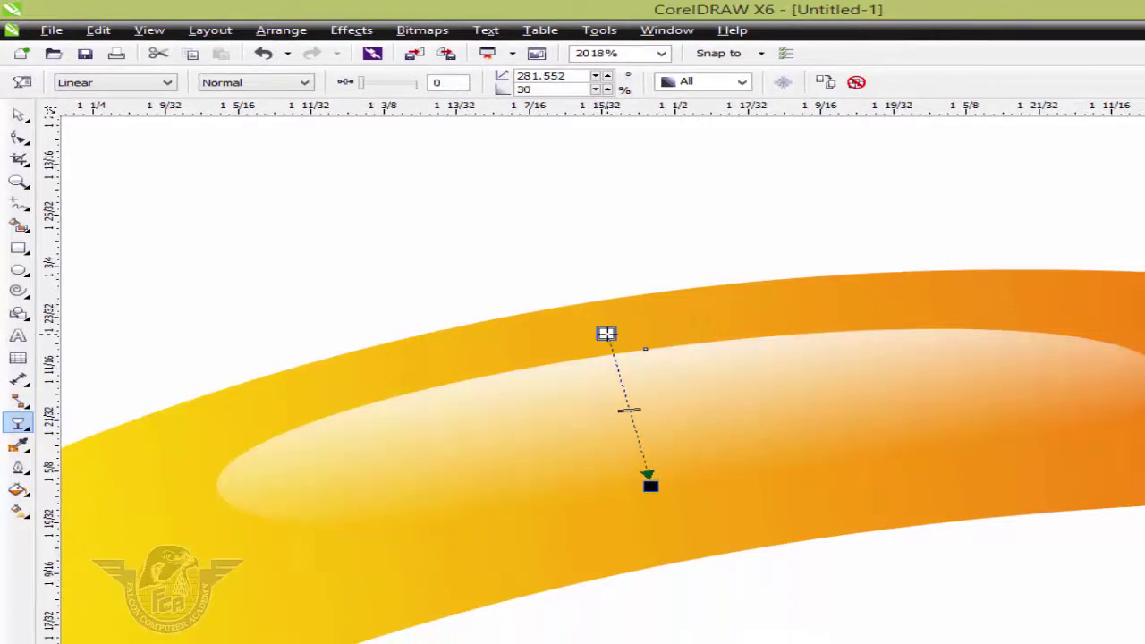
{"action": "left_click", "coordinate": [17, 115]}
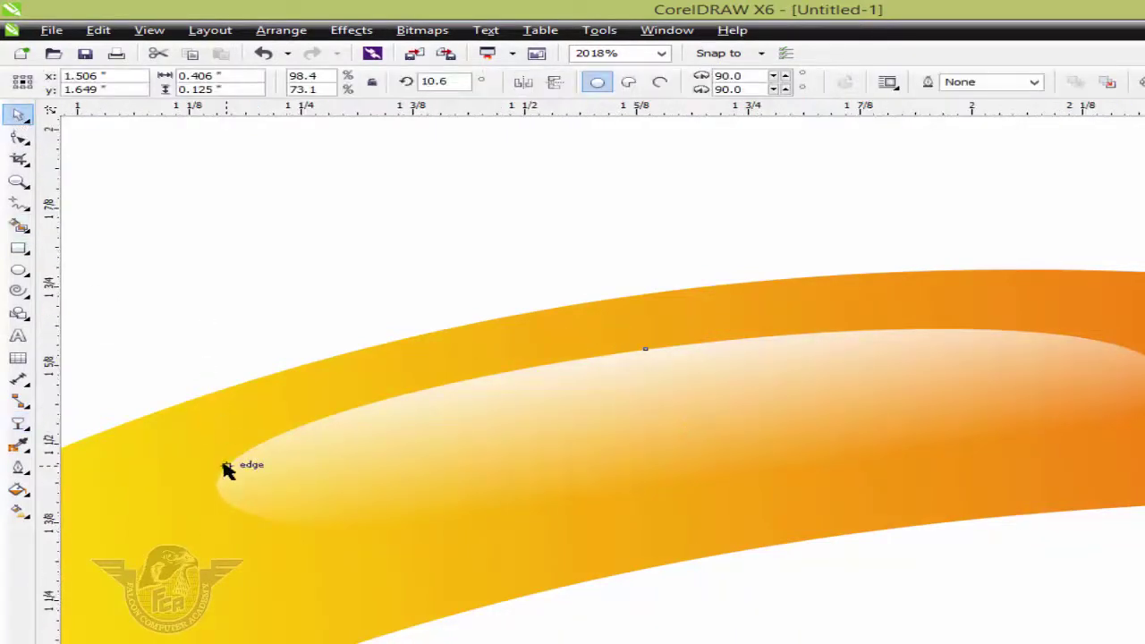
{"action": "scroll", "coordinate": [225, 465], "scroll_direction": "down", "scroll_amount": 3}
{"action": "left_click", "coordinate": [567, 583]}
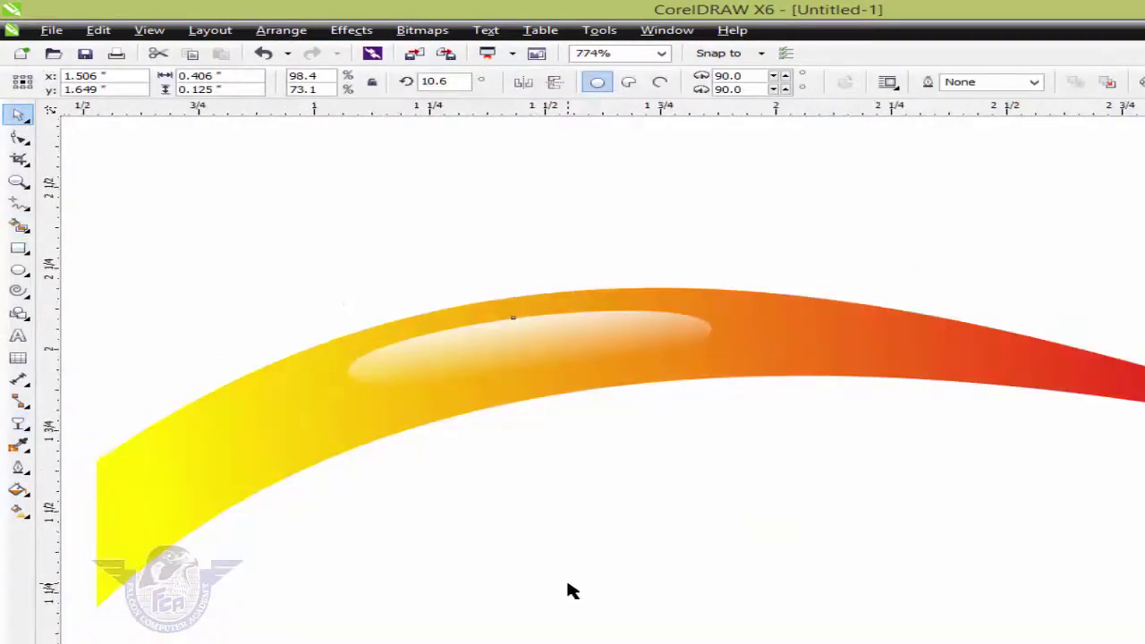
Select the swoosh together with its white highlight and group them.
{"action": "scroll", "coordinate": [567, 583], "scroll_direction": "down", "scroll_amount": 1}
{"action": "left_click_drag", "start_coordinate": [219, 367], "coordinate": [1058, 643]}
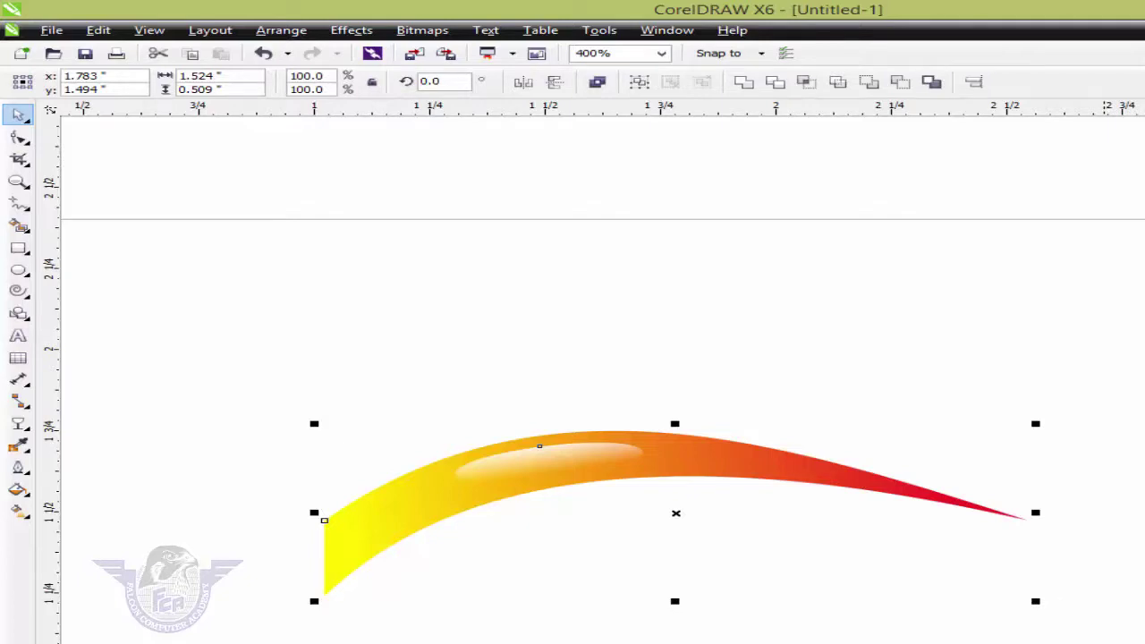
{"action": "right_click", "coordinate": [684, 468]}
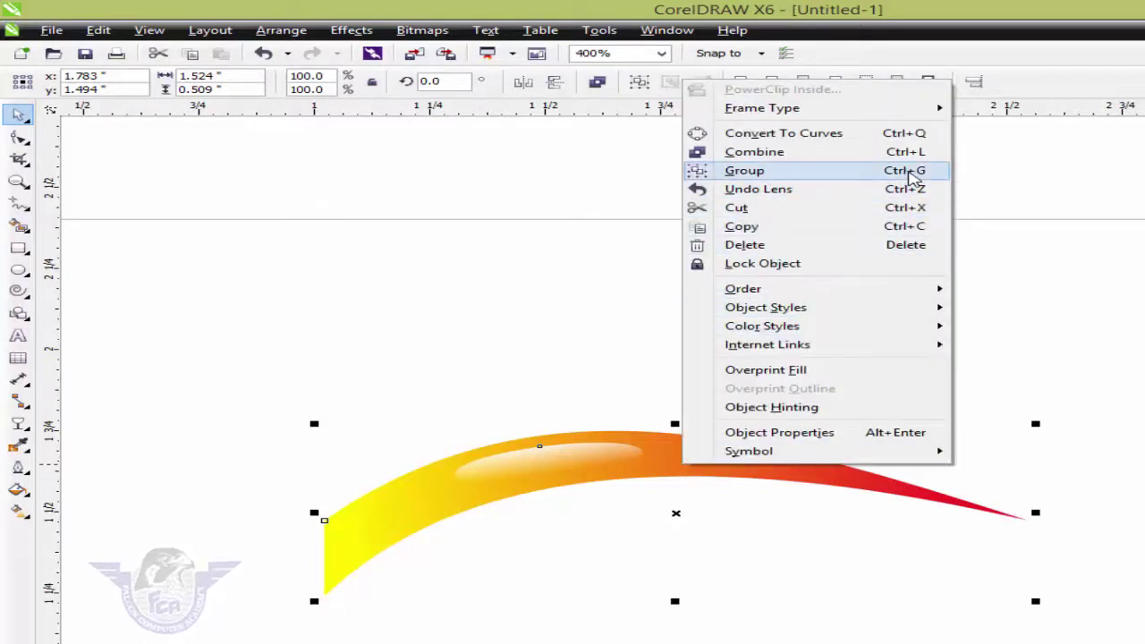
{"action": "left_click", "coordinate": [909, 172]}
Move the swoosh group up and to the right, and mirror a copy horizontally to its left so the yellow ends meet.
{"action": "left_click_drag", "start_coordinate": [649, 460], "coordinate": [891, 349]}
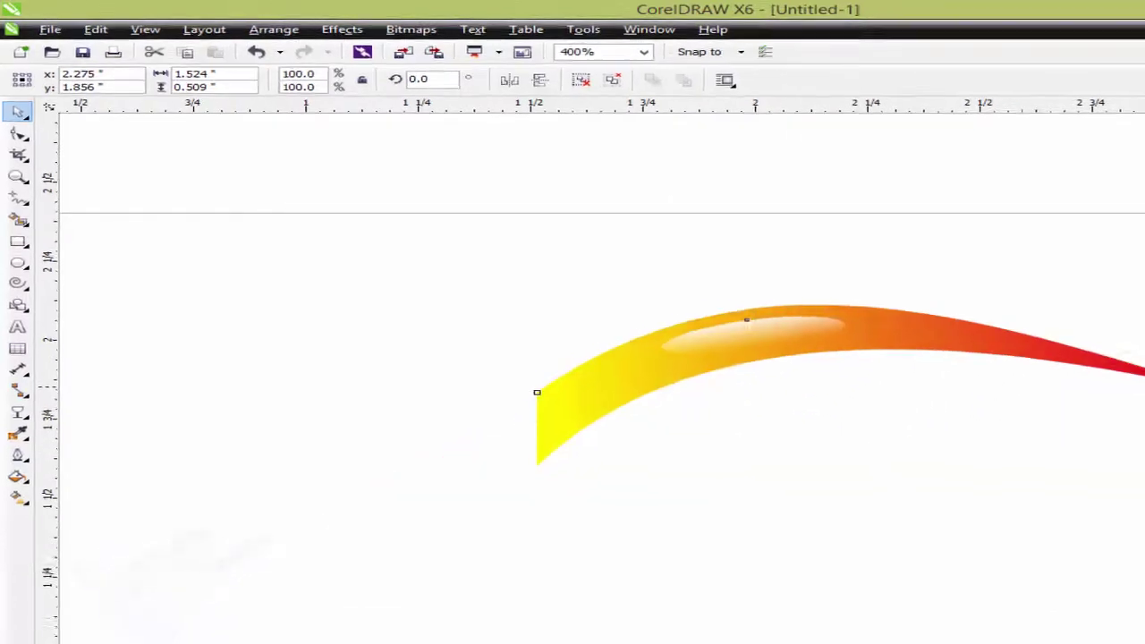
{"action": "left_click_drag", "start_coordinate": [1117, 355], "coordinate": [331, 432]}
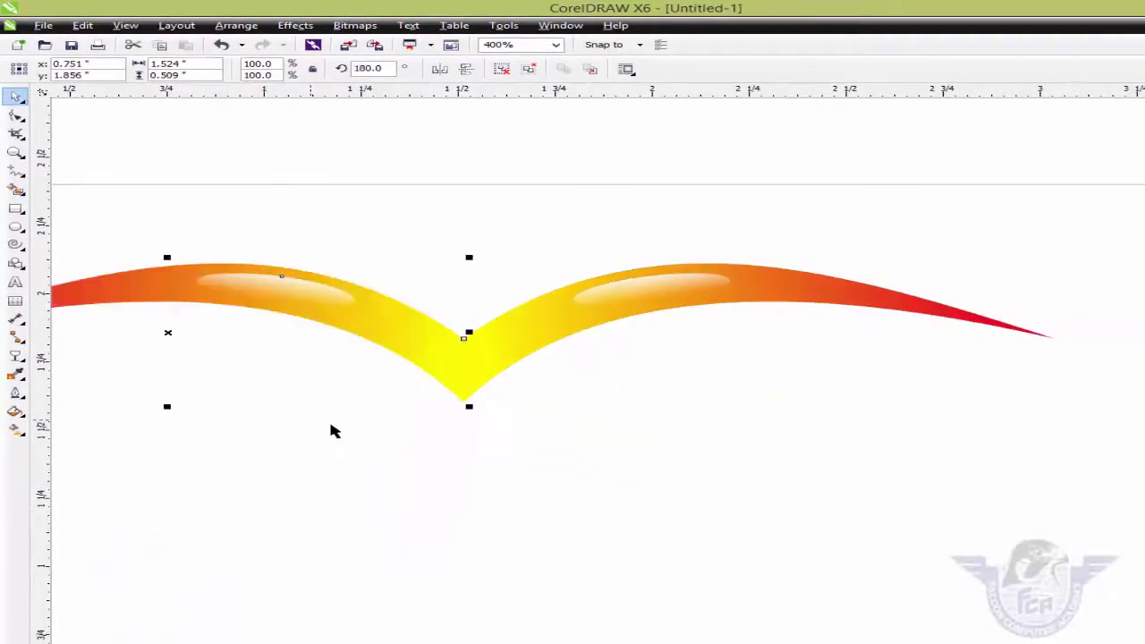
{"action": "scroll", "coordinate": [491, 463], "scroll_direction": "down", "scroll_amount": 1}
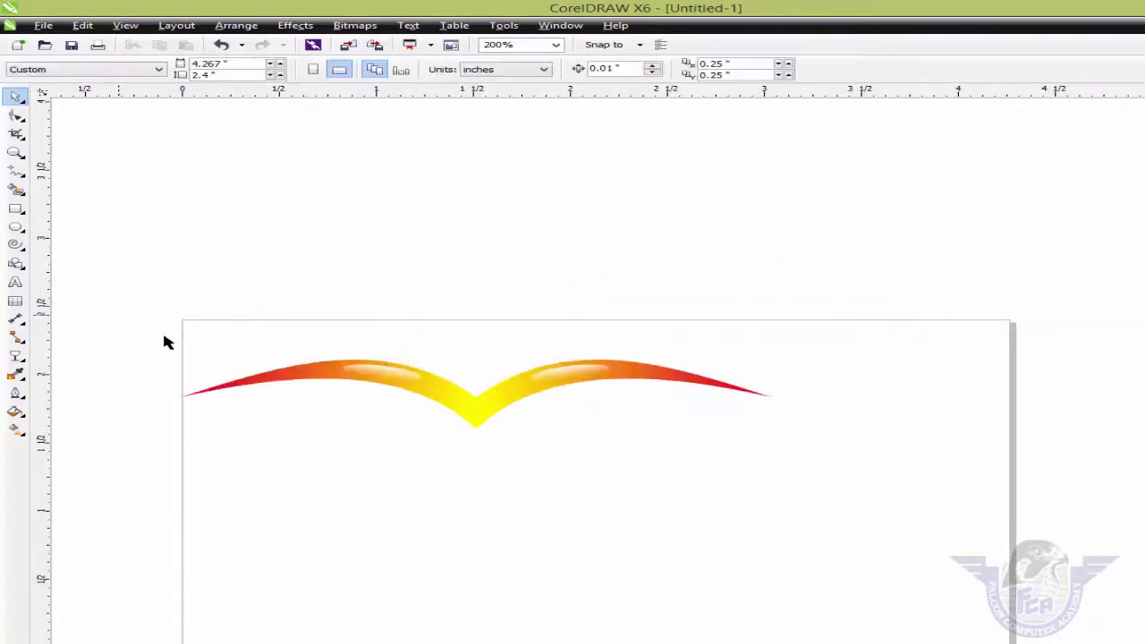
Scale both wings together to about 2.19 by 0.37 inches near the top of the page and group them.
{"action": "left_click_drag", "start_coordinate": [118, 318], "coordinate": [840, 505]}
{"action": "left_click_drag", "start_coordinate": [183, 359], "coordinate": [251, 404]}
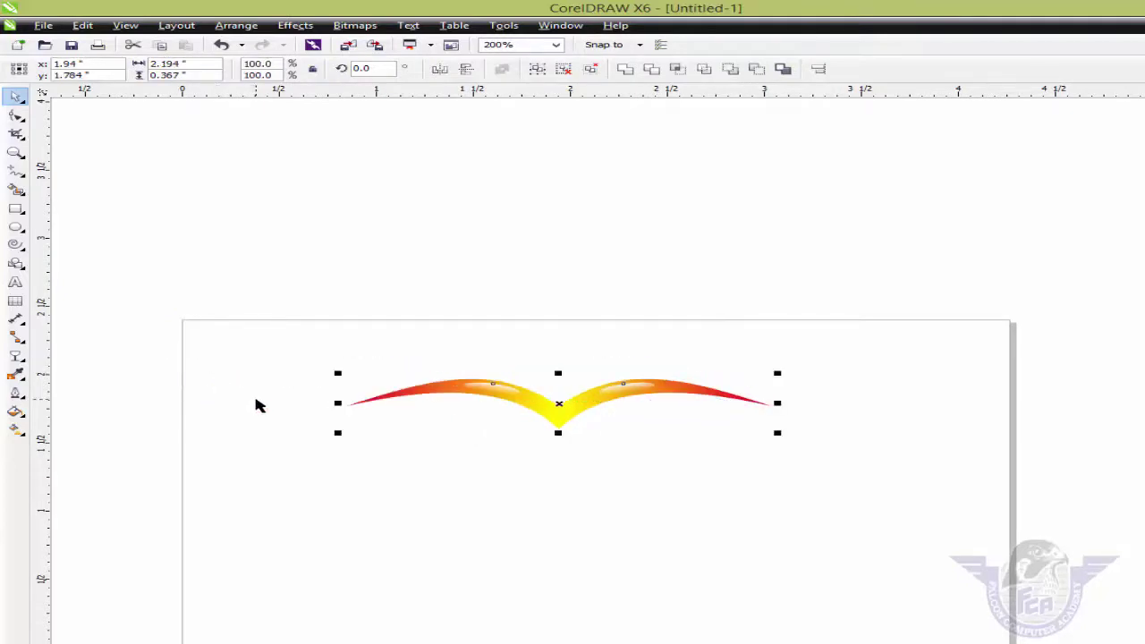
{"action": "right_click", "coordinate": [505, 400]}
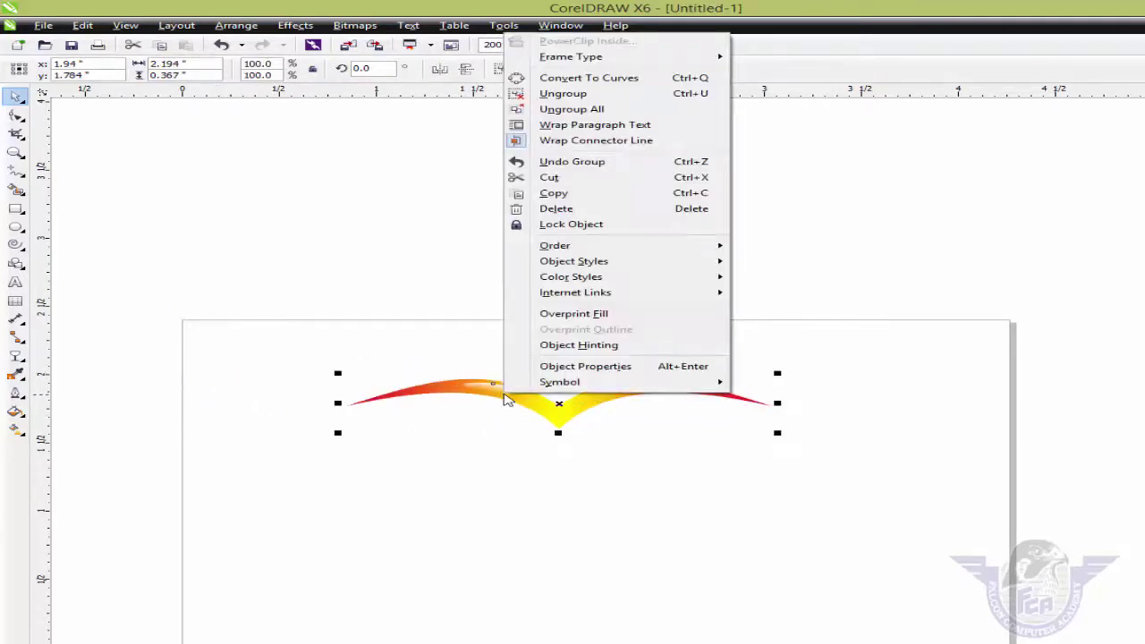
{"action": "left_click", "coordinate": [603, 474]}
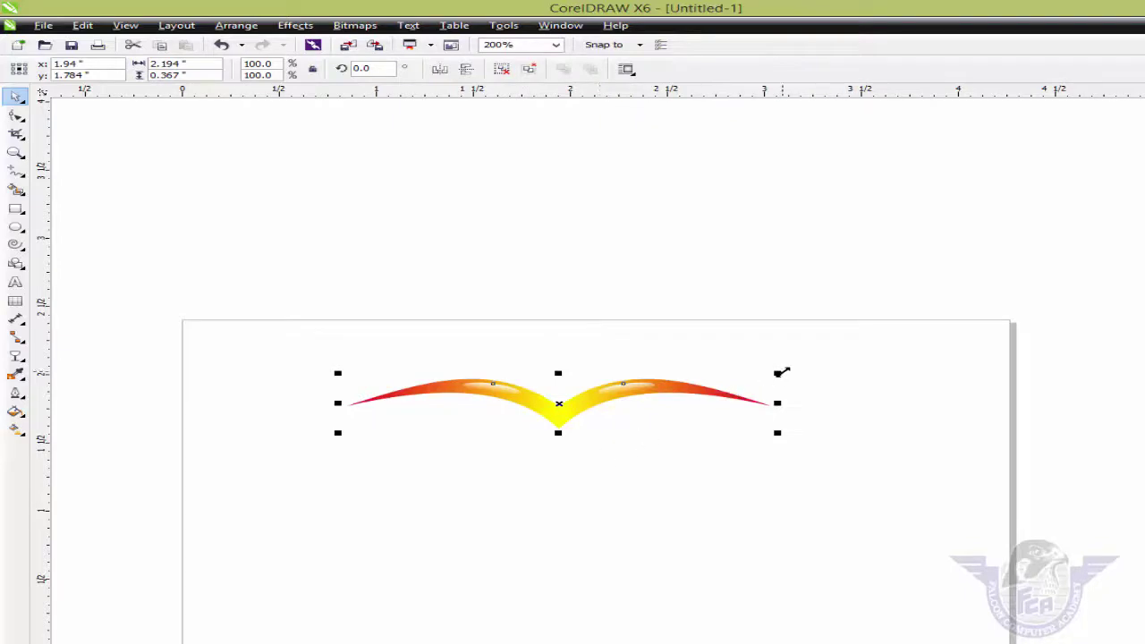
Create a copy of the wing pair scaled to about 74.4% around its center, and repeat the scaled duplication three more times.
{"action": "left_click_drag", "start_coordinate": [783, 372], "coordinate": [773, 379]}
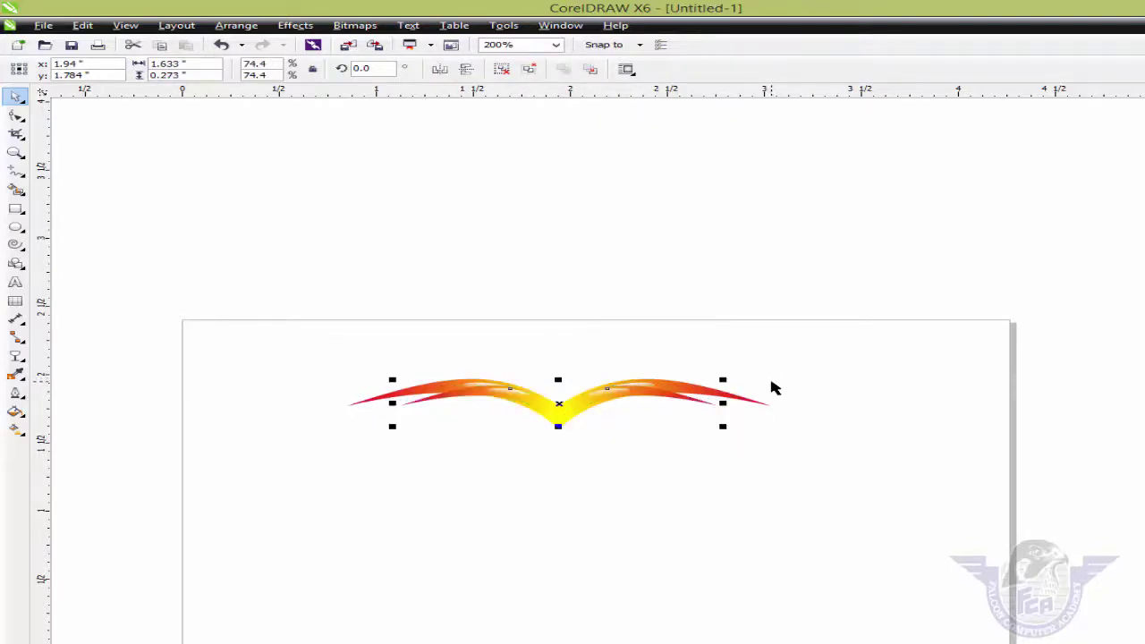
{"action": "key", "text": "ctrl+r"}
{"action": "key", "text": "ctrl+r"}
{"action": "key", "text": "ctrl+r"}
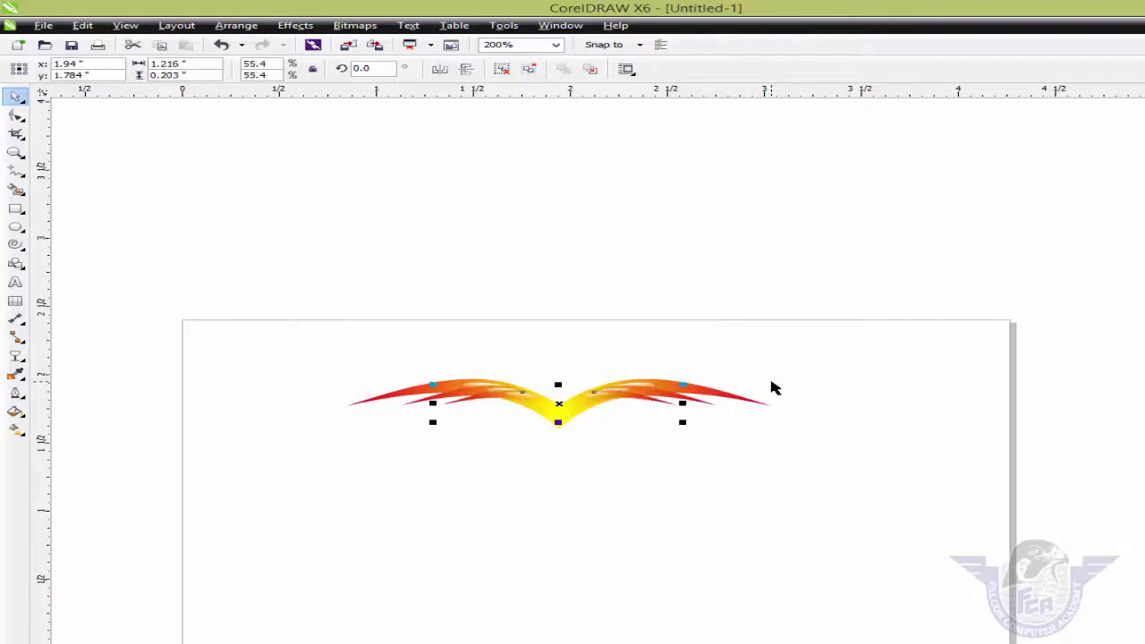
Select the four smaller wing copies and stretch them downward so their feathers fan out below the largest pair.
{"action": "left_click", "coordinate": [519, 482]}
{"action": "left_click_drag", "start_coordinate": [409, 503], "coordinate": [718, 370]}
{"action": "left_click_drag", "start_coordinate": [367, 482], "coordinate": [723, 363]}
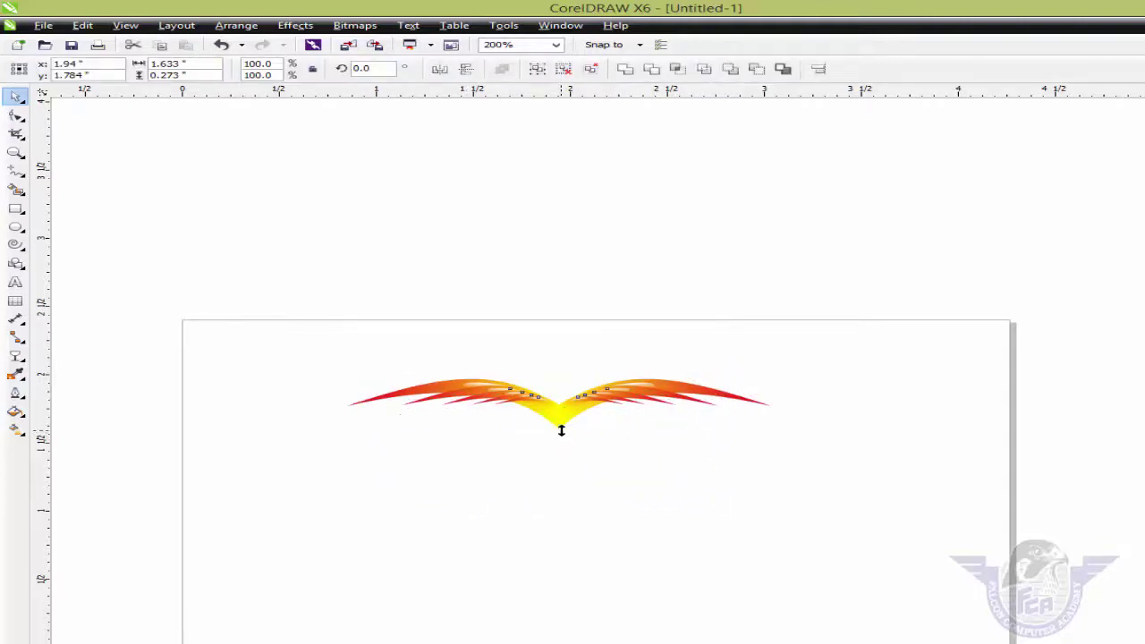
{"action": "left_click_drag", "start_coordinate": [562, 431], "coordinate": [558, 463]}
{"action": "left_click", "coordinate": [578, 508]}
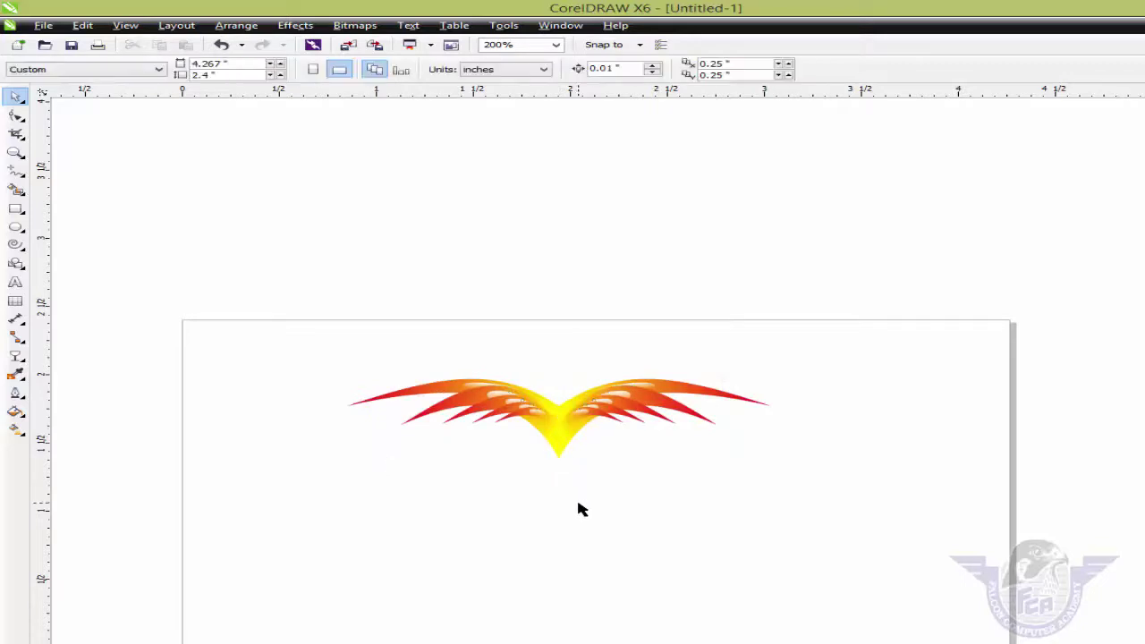
{"action": "key", "text": "F4"}
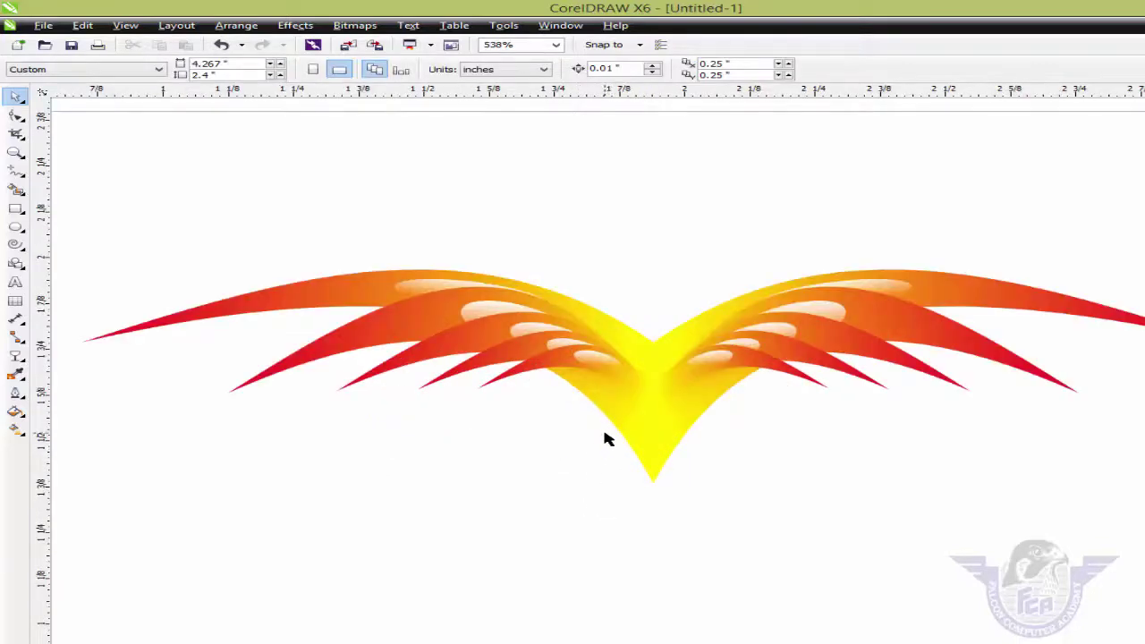
Add the letter M as text at the lower left of the wings and enlarge it to about 73 pt.
{"action": "scroll", "coordinate": [605, 438], "scroll_direction": "down", "scroll_amount": 2}
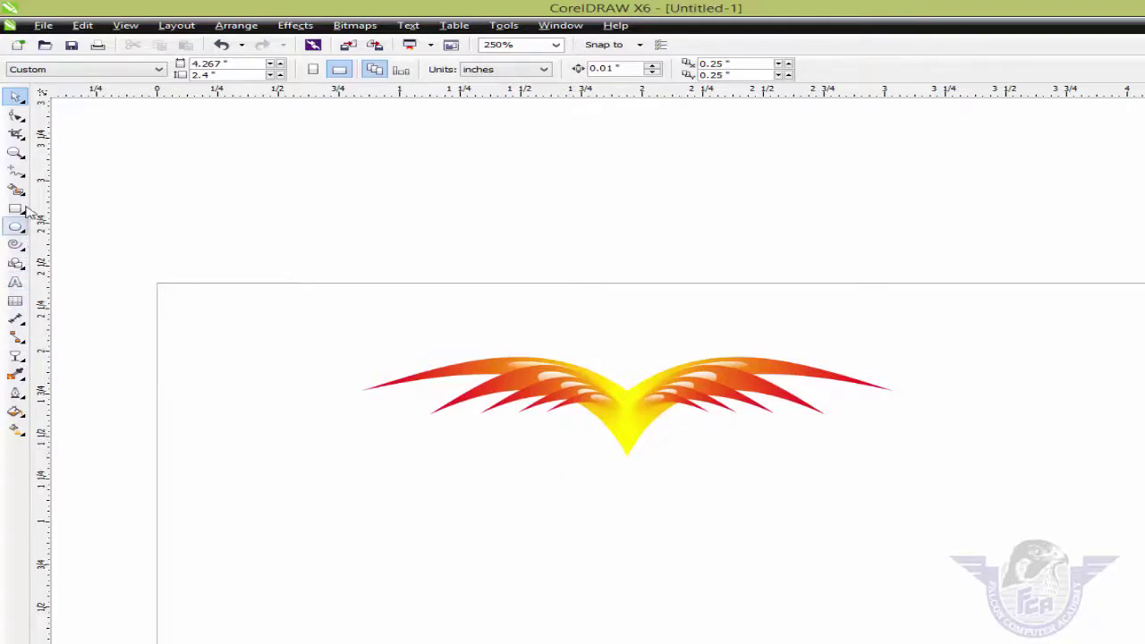
{"action": "left_click", "coordinate": [16, 284]}
{"action": "left_click", "coordinate": [239, 480]}
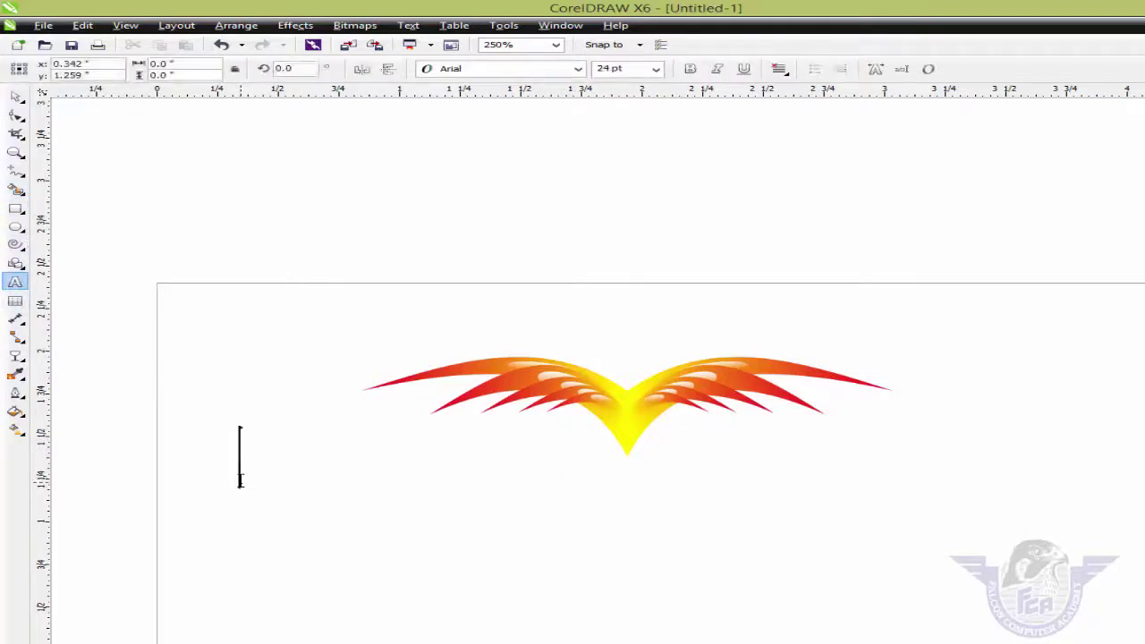
{"action": "type", "text": "M"}
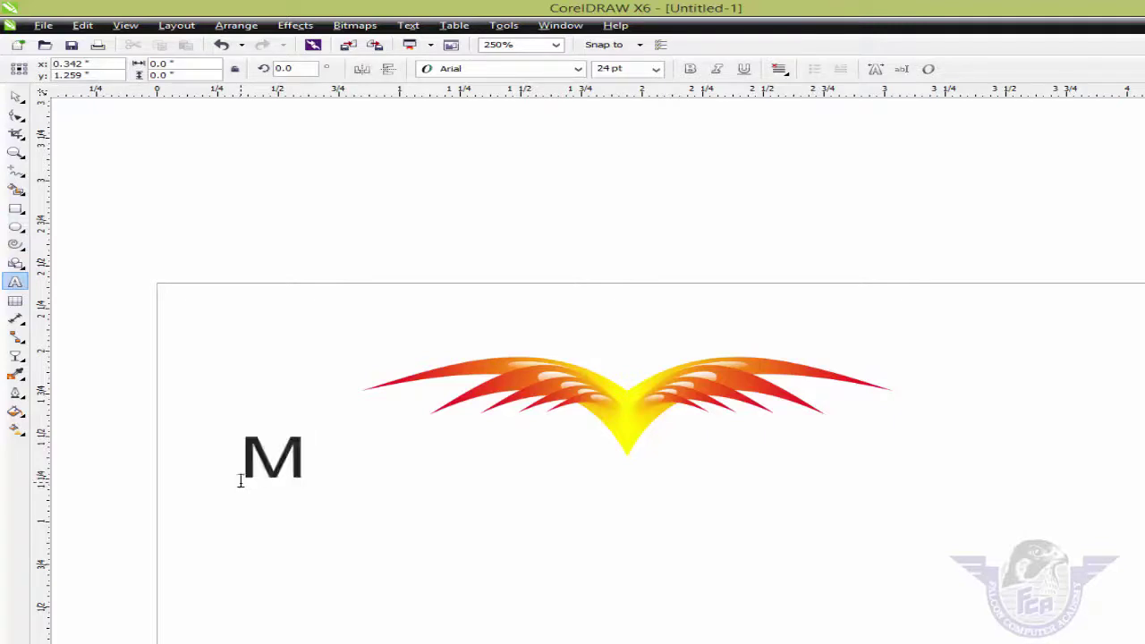
{"action": "left_click", "coordinate": [16, 96]}
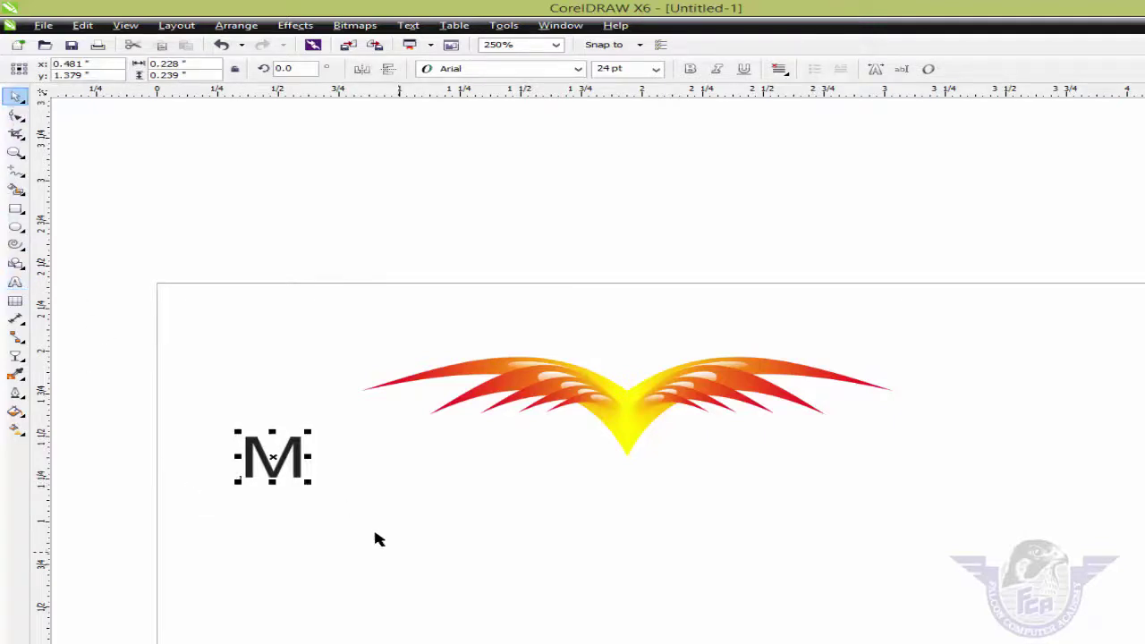
{"action": "left_click_drag", "start_coordinate": [301, 473], "coordinate": [416, 624]}
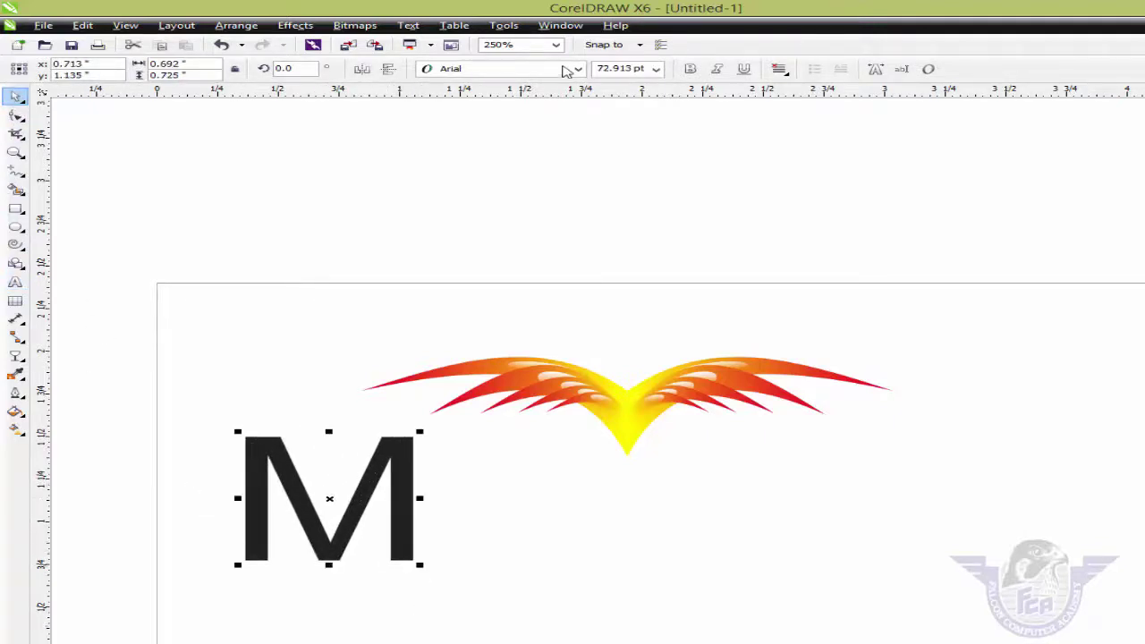
Set the M's font to Attari_Aseer and move the letter over the middle of the wings.
{"action": "left_click", "coordinate": [524, 70]}
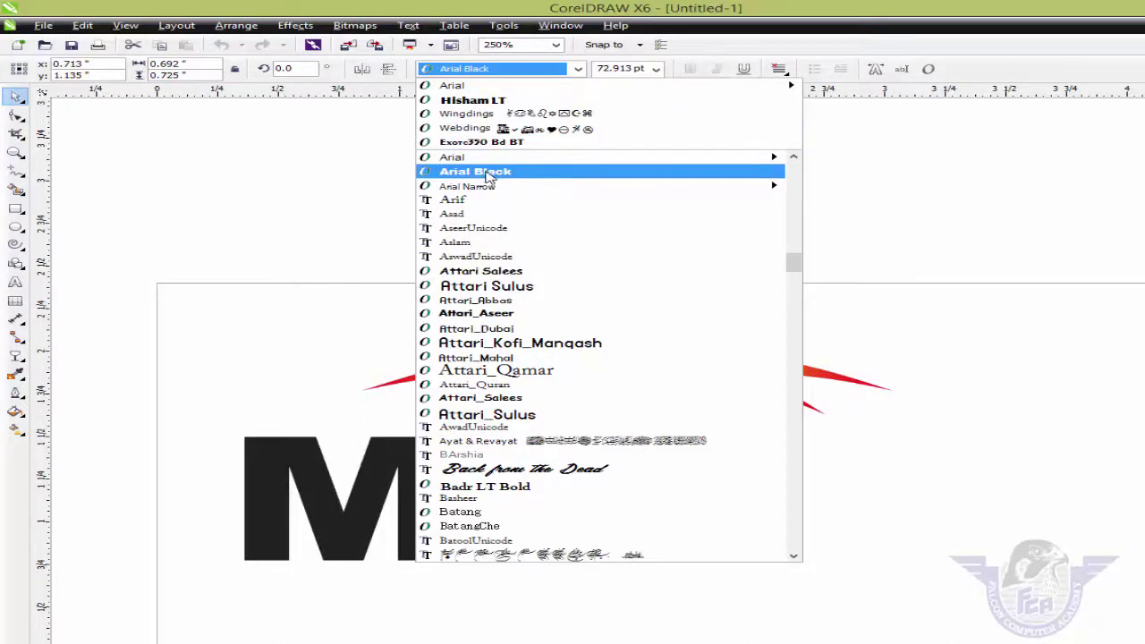
{"action": "left_click", "coordinate": [493, 314]}
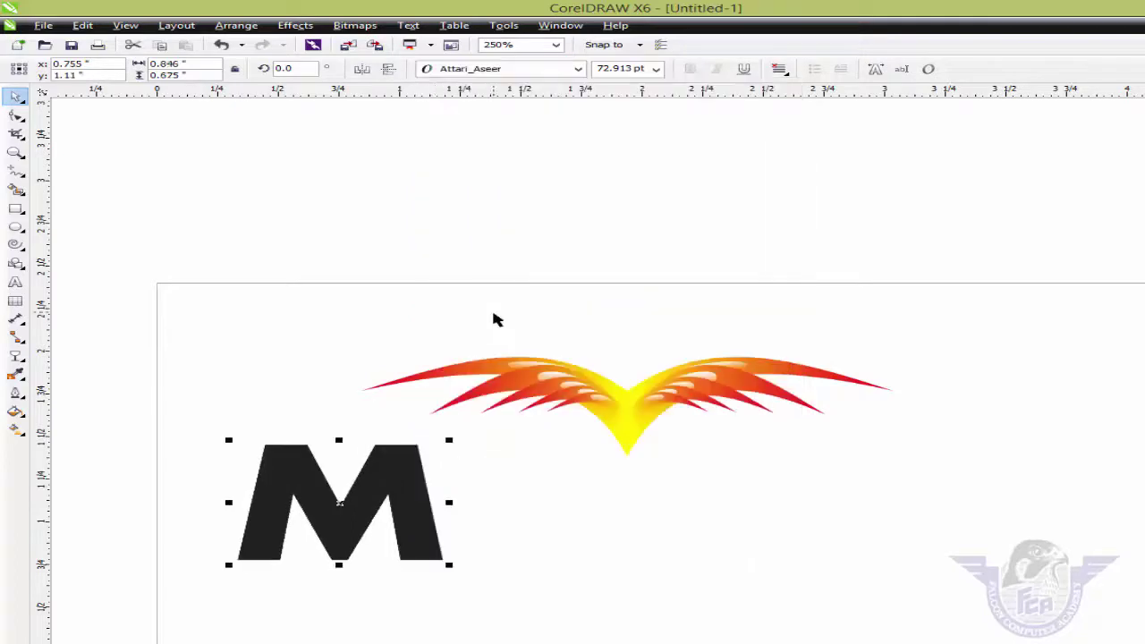
{"action": "left_click_drag", "start_coordinate": [382, 479], "coordinate": [689, 404]}
{"action": "left_click_drag", "start_coordinate": [327, 292], "coordinate": [973, 542]}
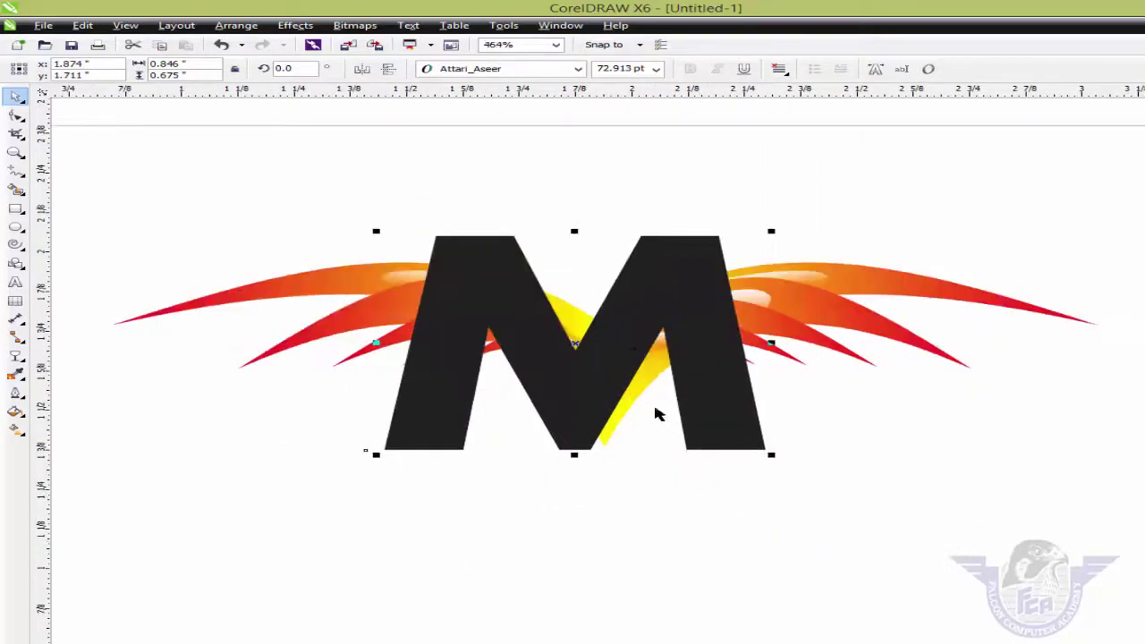
Scale the M down to about 0.79 by 0.63 inches and center it over the wings.
{"action": "left_click_drag", "start_coordinate": [631, 342], "coordinate": [677, 331]}
{"action": "mouse_move", "coordinate": [805, 237]}
{"action": "left_mouse_down"}
{"action": "mouse_move", "coordinate": [808, 227]}
{"action": "mouse_move", "coordinate": [795, 255]}
{"action": "left_mouse_up"}
{"action": "left_click_drag", "start_coordinate": [688, 301], "coordinate": [676, 278]}
{"action": "left_click_drag", "start_coordinate": [748, 404], "coordinate": [785, 422]}
{"action": "left_click", "coordinate": [902, 475]}
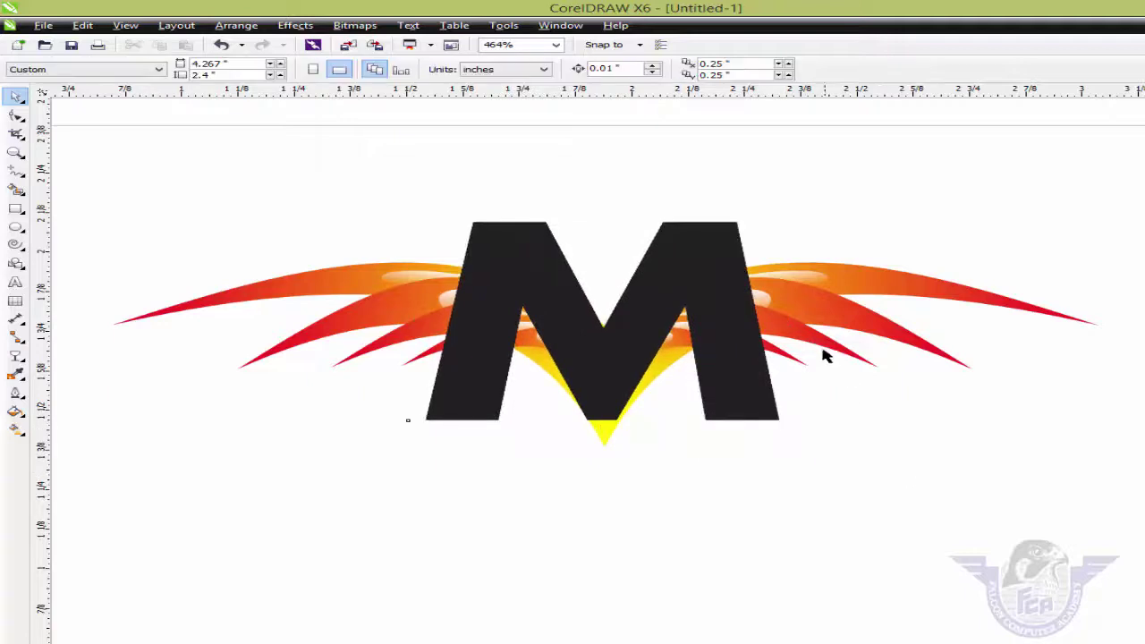
Bring the third-largest wing pair to the front so it overlaps the M.
{"action": "left_click", "coordinate": [778, 326]}
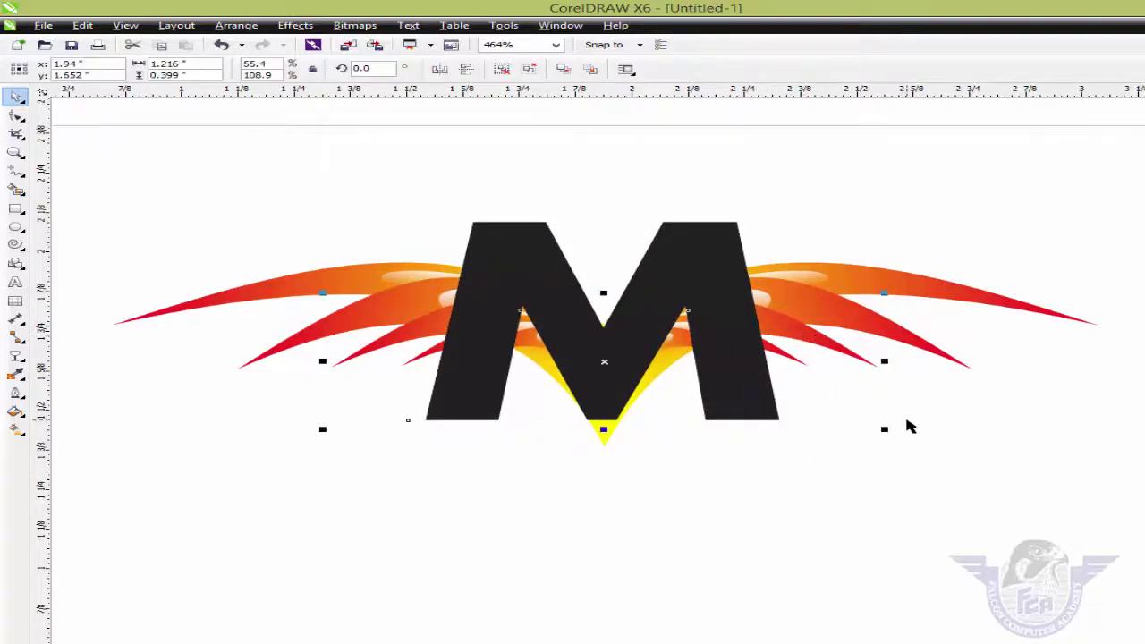
{"action": "key", "text": "shift+Page_Up"}
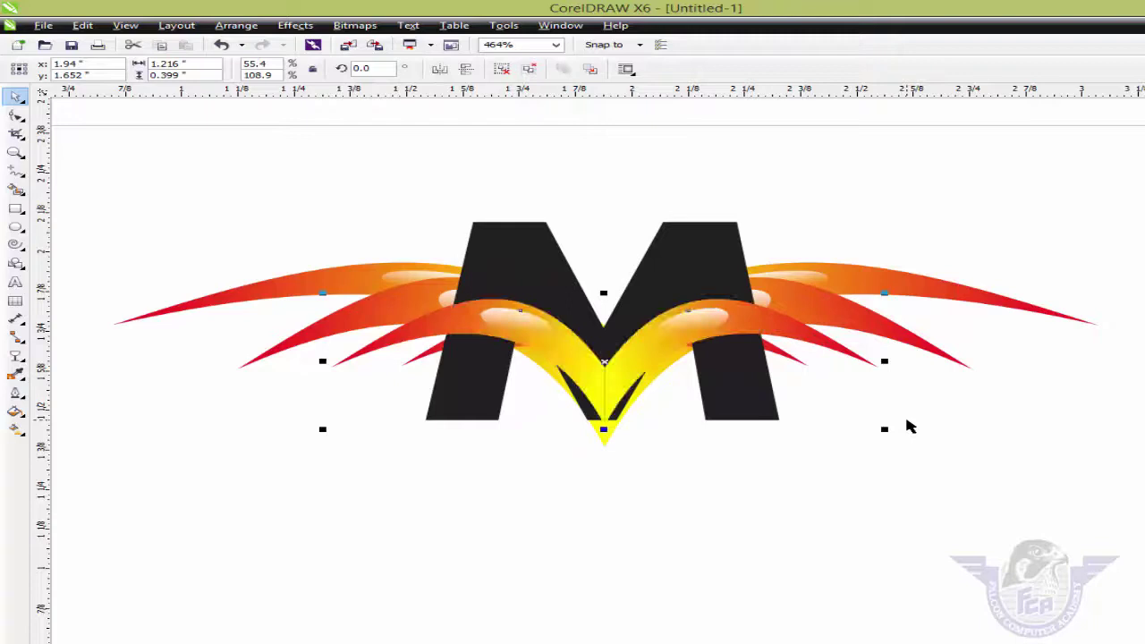
{"action": "left_click", "coordinate": [667, 535]}
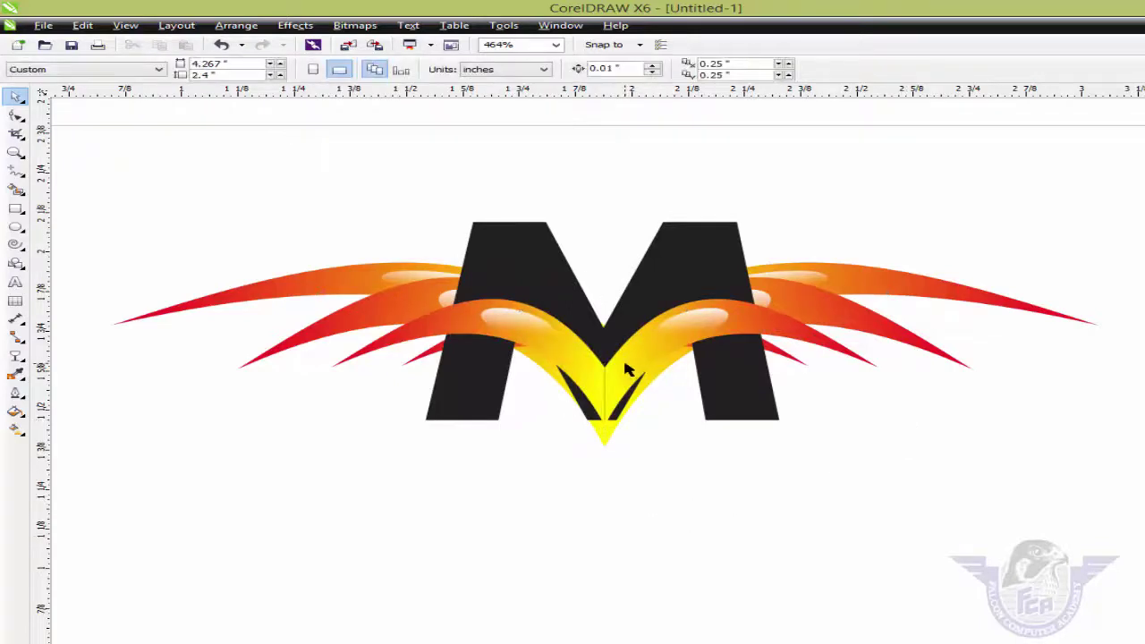
Apply a linear gradient fill to the M, running from black at its top to red at its bottom.
{"action": "scroll", "coordinate": [626, 369], "scroll_direction": "up", "scroll_amount": 1}
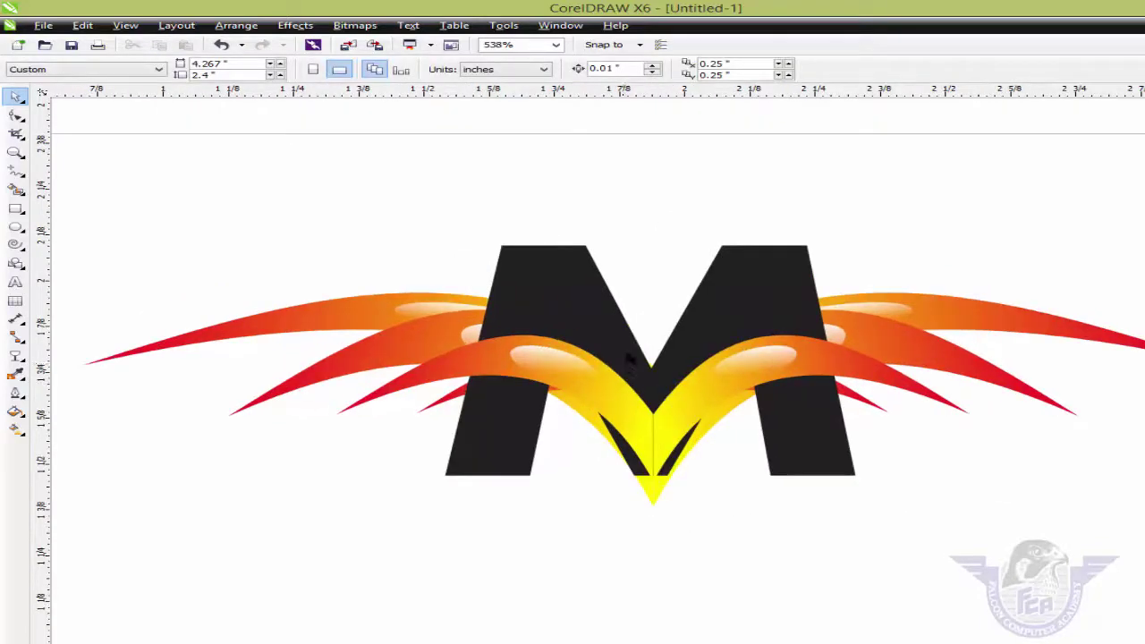
{"action": "left_click", "coordinate": [751, 281]}
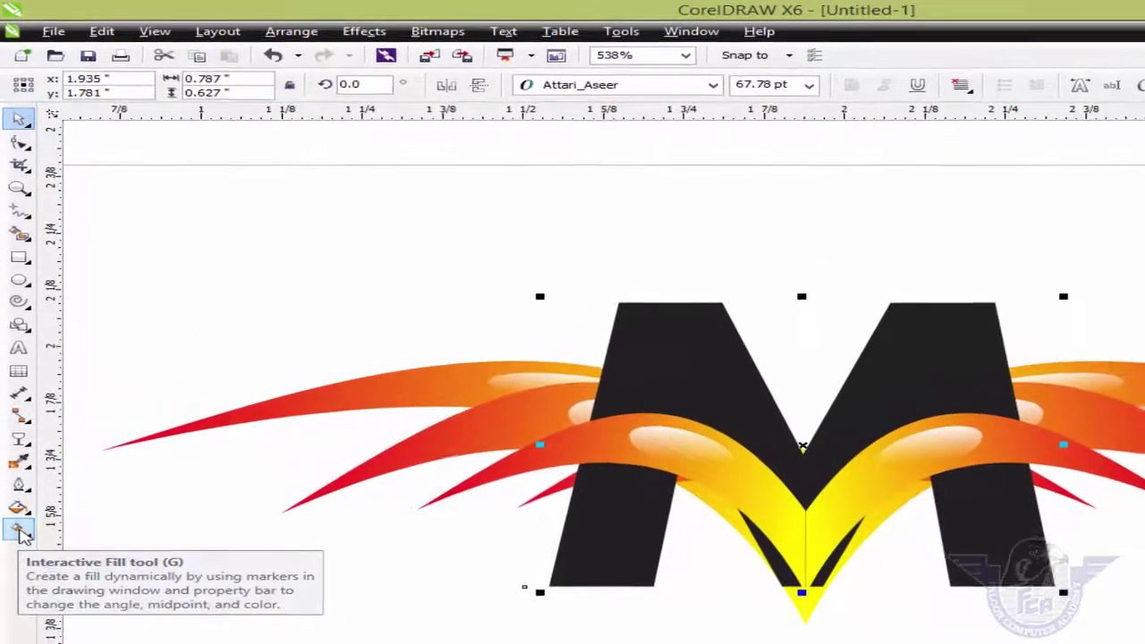
{"action": "left_click", "coordinate": [18, 430]}
{"action": "left_click_drag", "start_coordinate": [927, 347], "coordinate": [913, 600]}
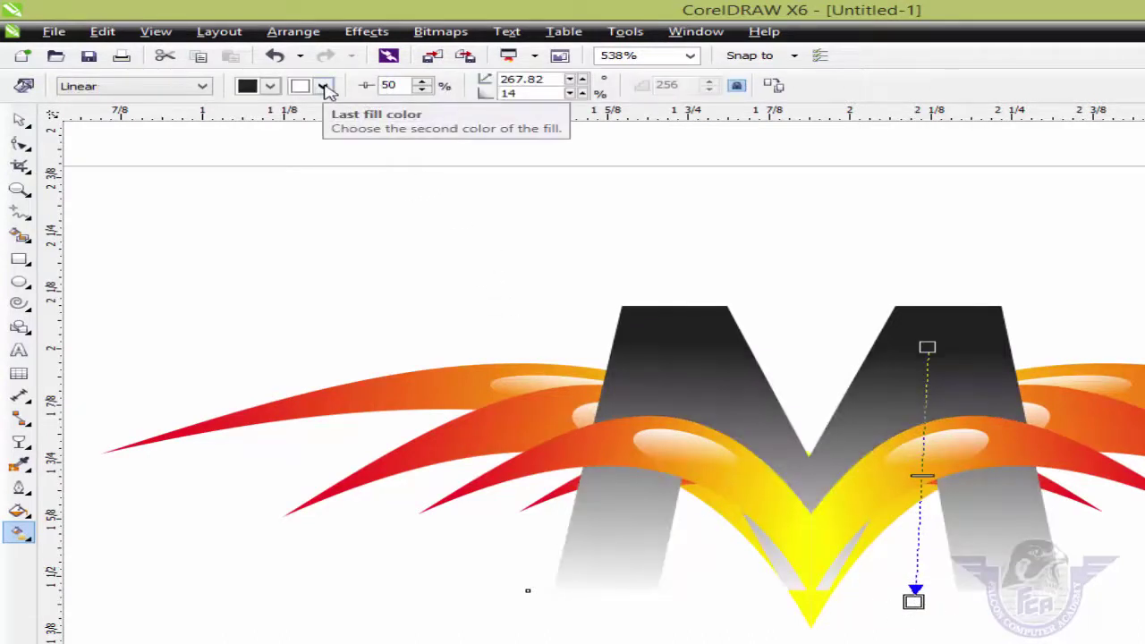
{"action": "left_click", "coordinate": [325, 86]}
{"action": "left_click", "coordinate": [363, 121]}
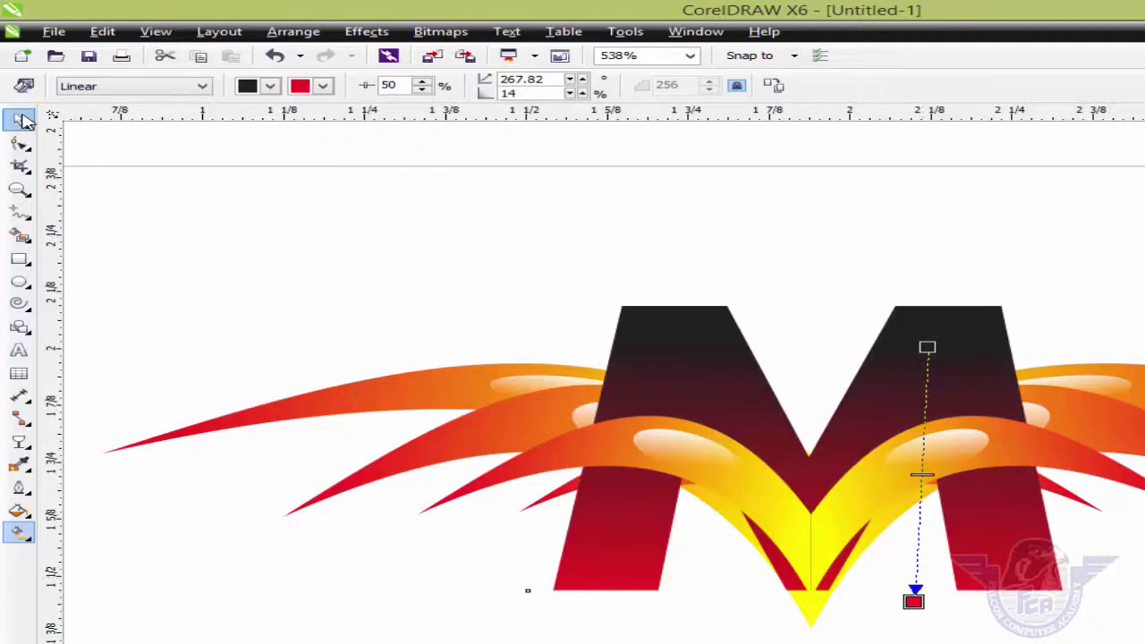
{"action": "left_click", "coordinate": [24, 120]}
{"action": "left_click", "coordinate": [657, 613]}
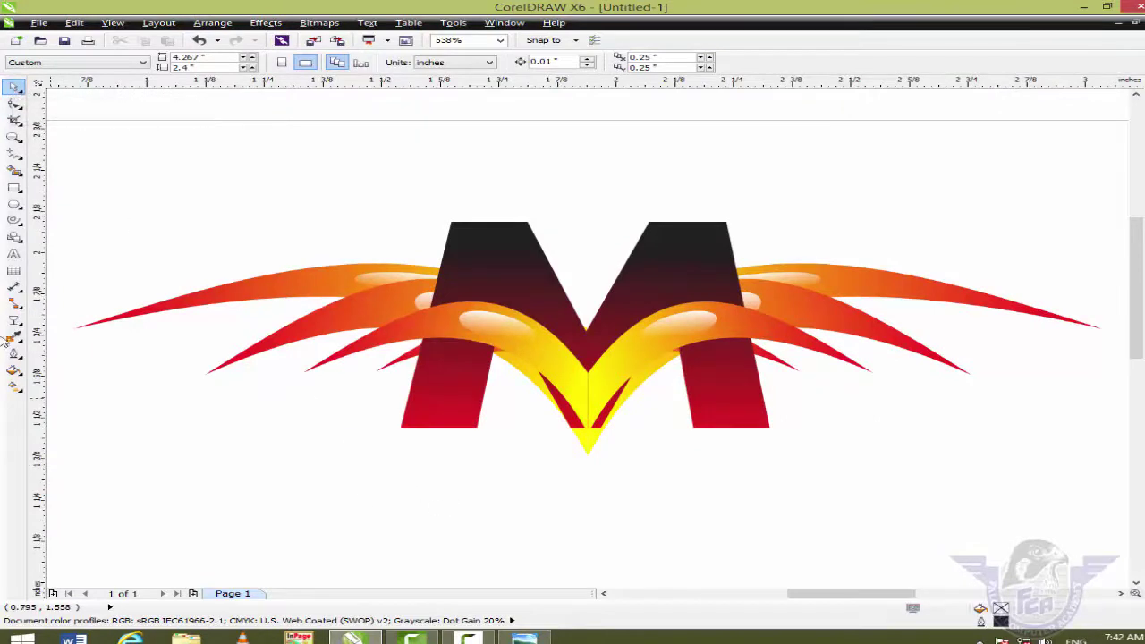
Add the artistic text "My Studio" at the lower part of the M and set its font to Hisham LT.
{"action": "left_click", "coordinate": [13, 254]}
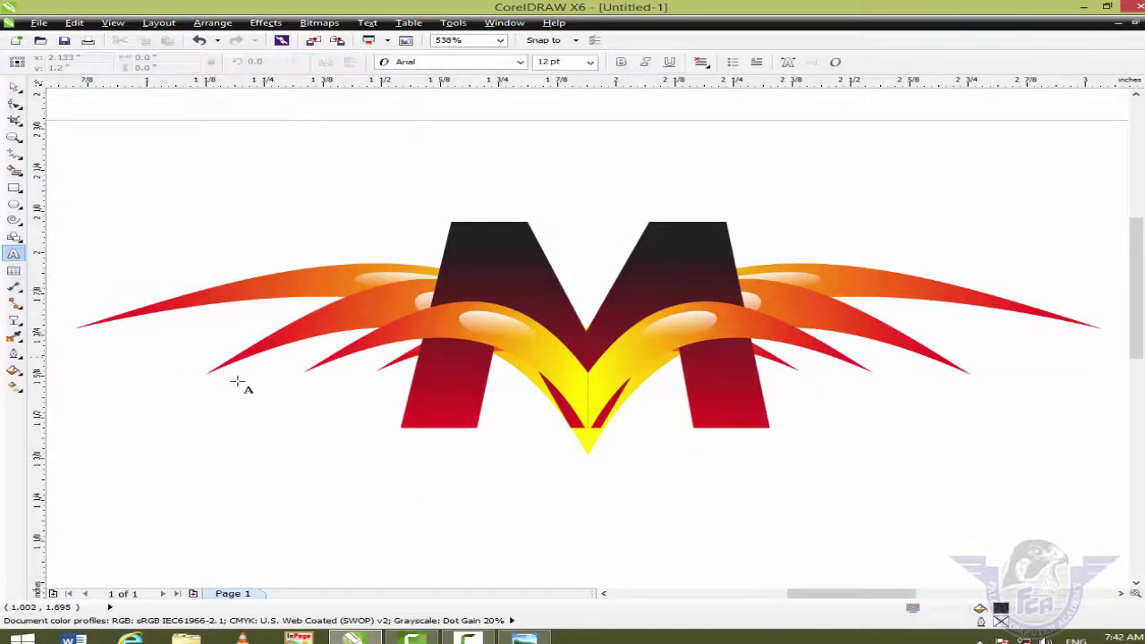
{"action": "left_click", "coordinate": [394, 482]}
{"action": "type", "text": "M"}
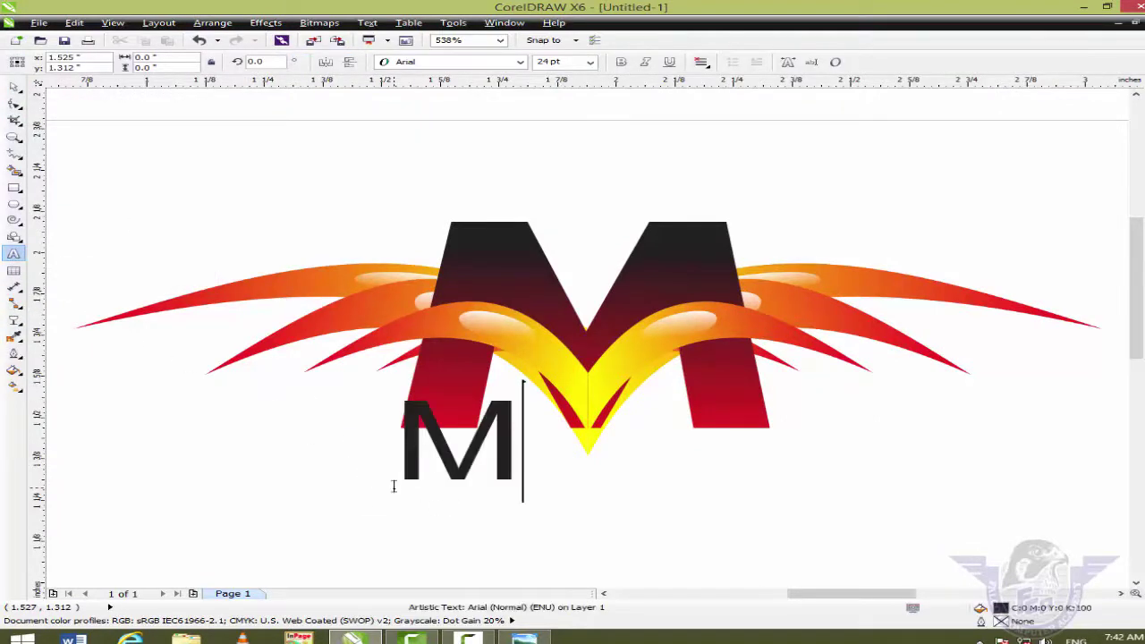
{"action": "type", "text": "y Studio"}
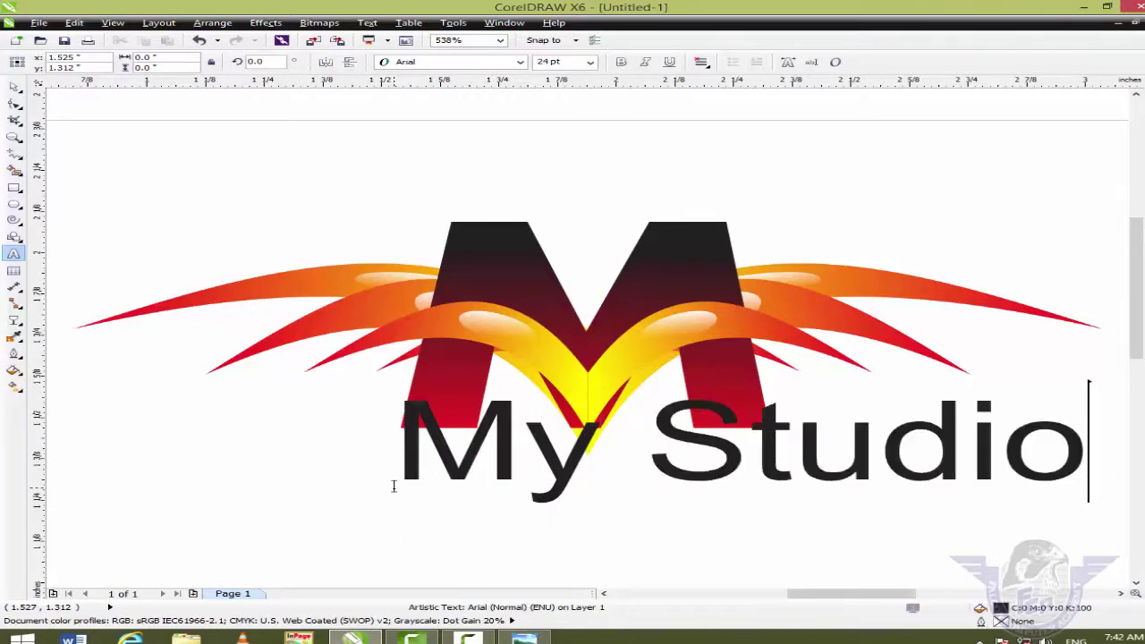
{"action": "left_click", "coordinate": [15, 86]}
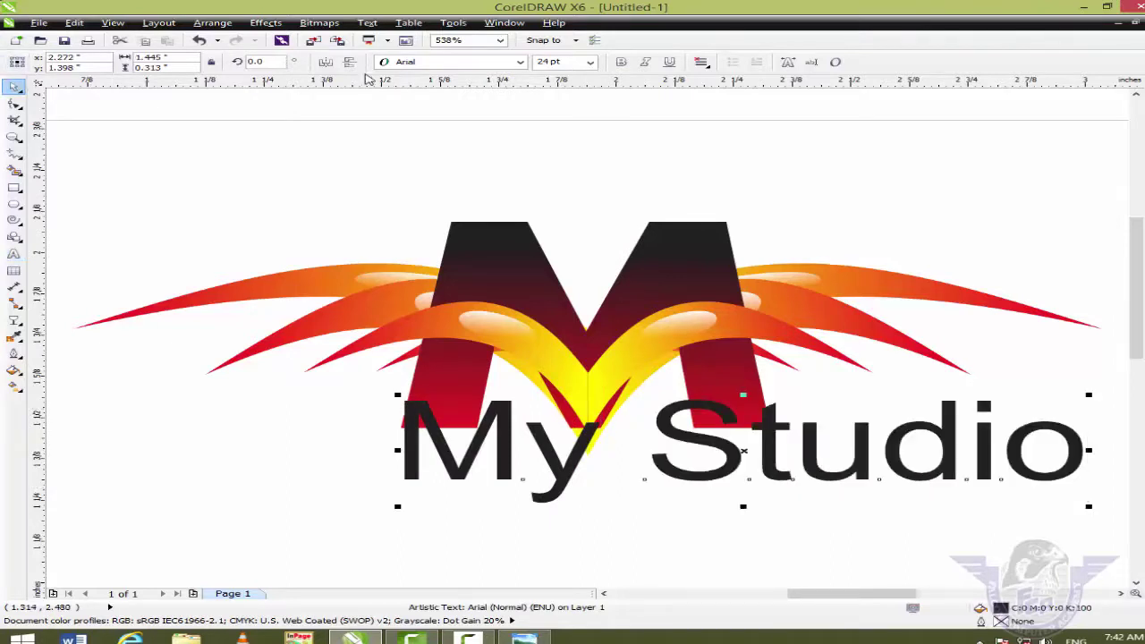
{"action": "left_click", "coordinate": [412, 62]}
{"action": "left_click", "coordinate": [429, 103]}
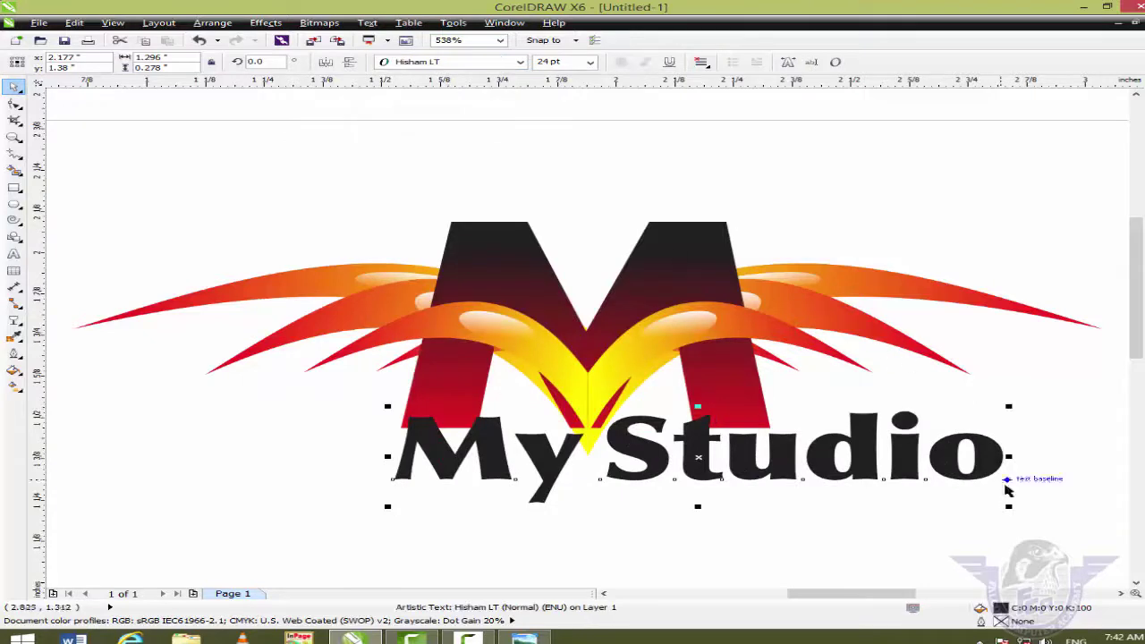
Scale the "My Studio" text down to about 0.83 by 0.18 inches and center it just below the winged M.
{"action": "left_click_drag", "start_coordinate": [1014, 504], "coordinate": [811, 476]}
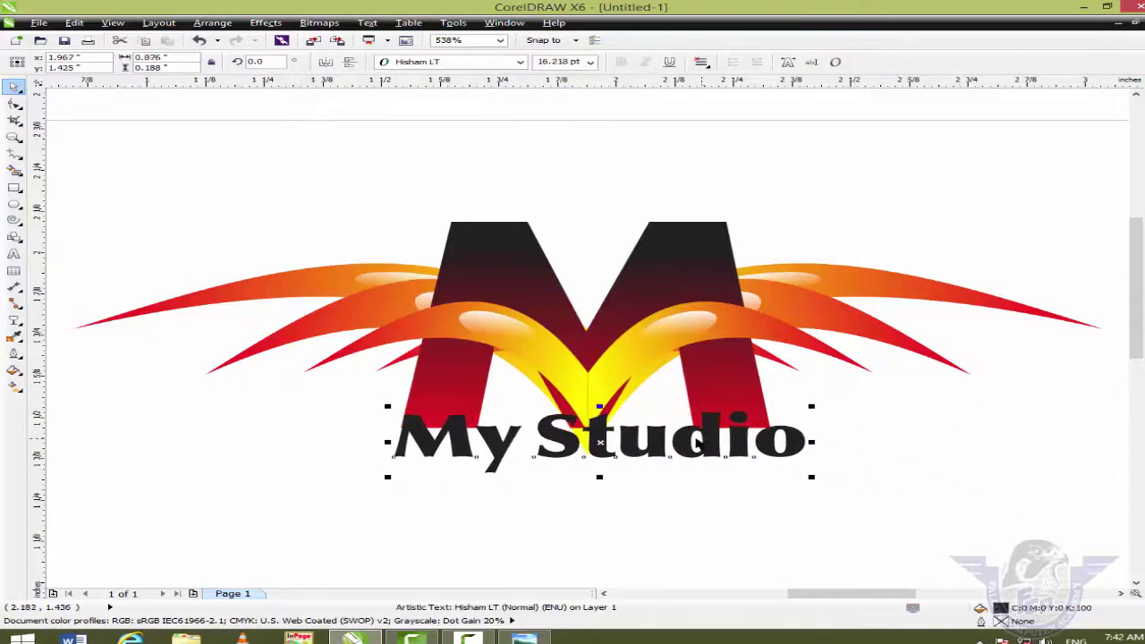
{"action": "left_click_drag", "start_coordinate": [698, 442], "coordinate": [695, 467]}
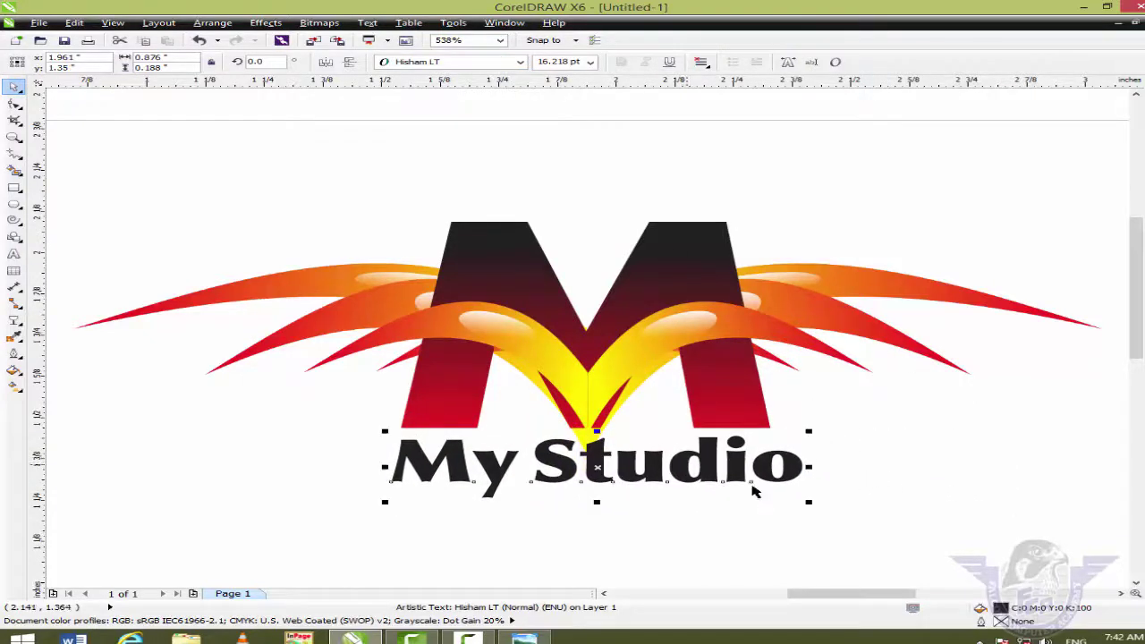
{"action": "mouse_move", "coordinate": [808, 501]}
{"action": "left_mouse_down"}
{"action": "mouse_move", "coordinate": [800, 495]}
{"action": "mouse_move", "coordinate": [810, 500]}
{"action": "left_mouse_up"}
{"action": "left_click", "coordinate": [649, 472]}
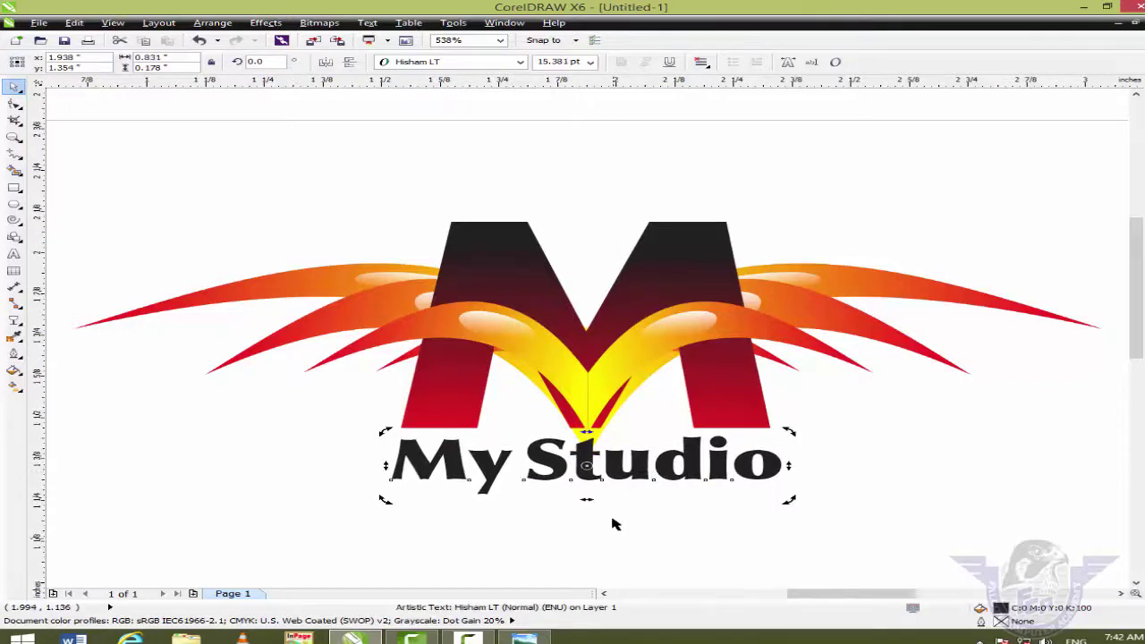
{"action": "left_click_drag", "start_coordinate": [586, 465], "coordinate": [586, 481]}
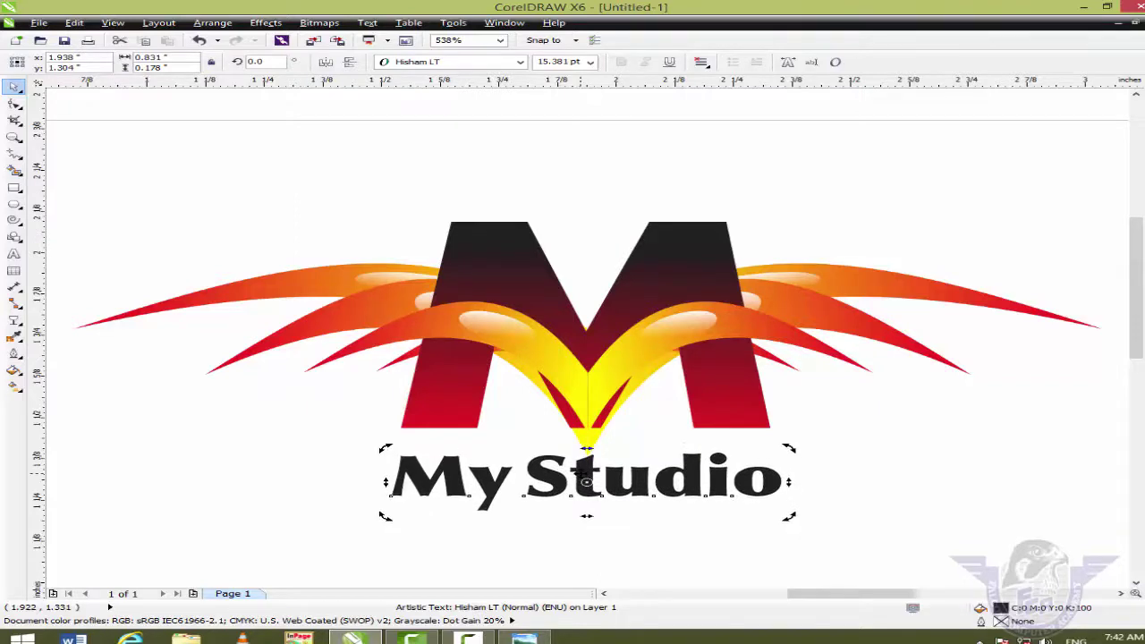
{"action": "left_click", "coordinate": [517, 550]}
{"action": "scroll", "coordinate": [516, 552], "scroll_direction": "down", "scroll_amount": 2}
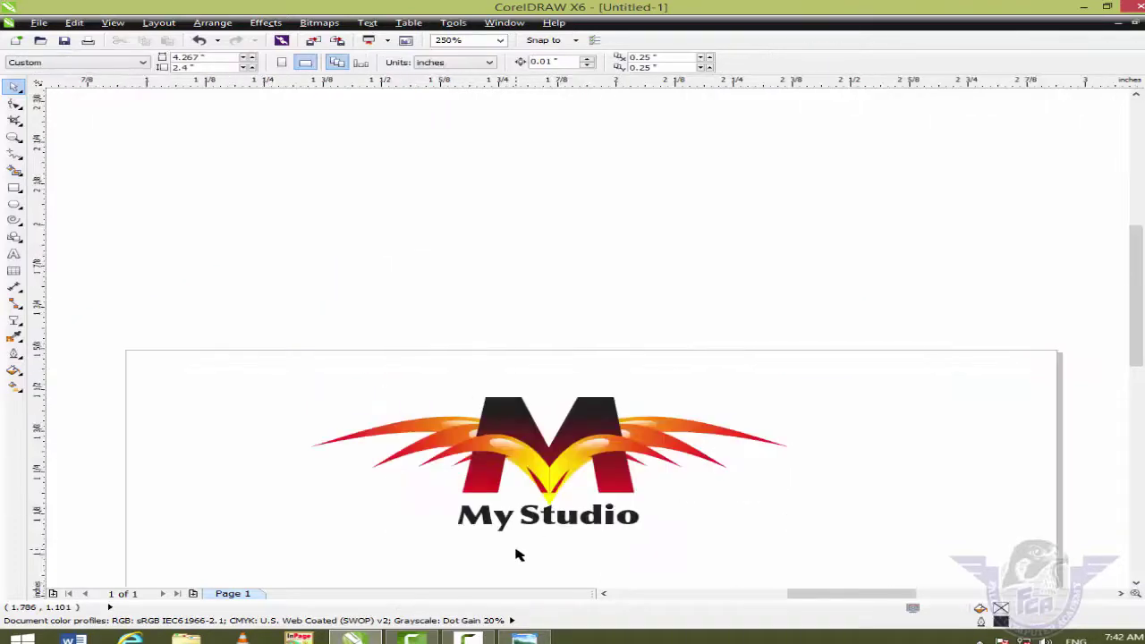
{"action": "scroll", "coordinate": [516, 554], "scroll_direction": "up", "scroll_amount": 2}
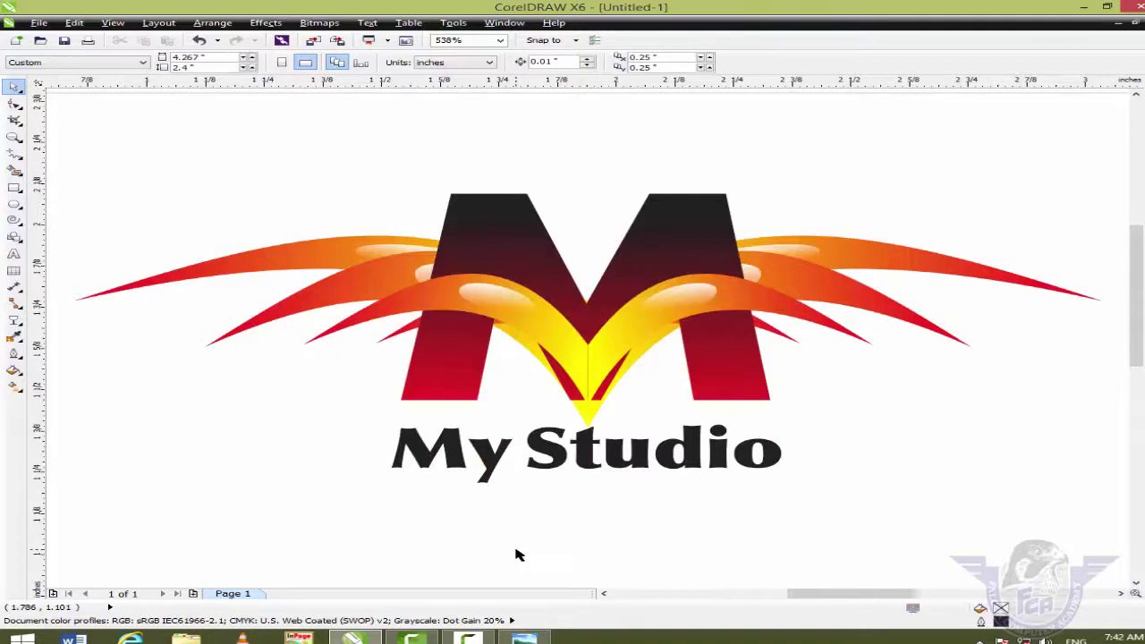